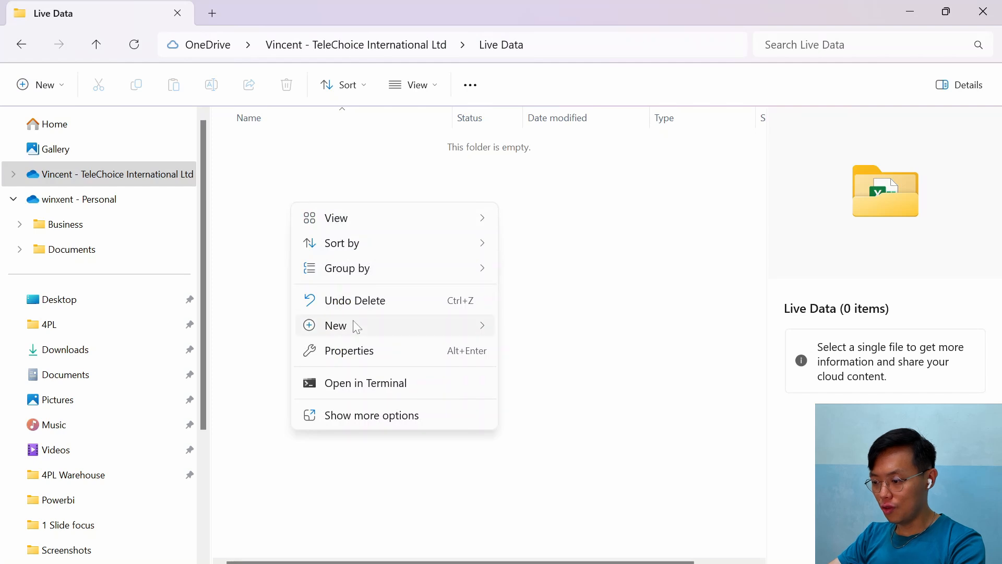
Step: Create a new Excel workbook named Sales.xlsx in the Live Data folder and open it in Excel
mouse_move(376, 327)
left_click(581, 524)
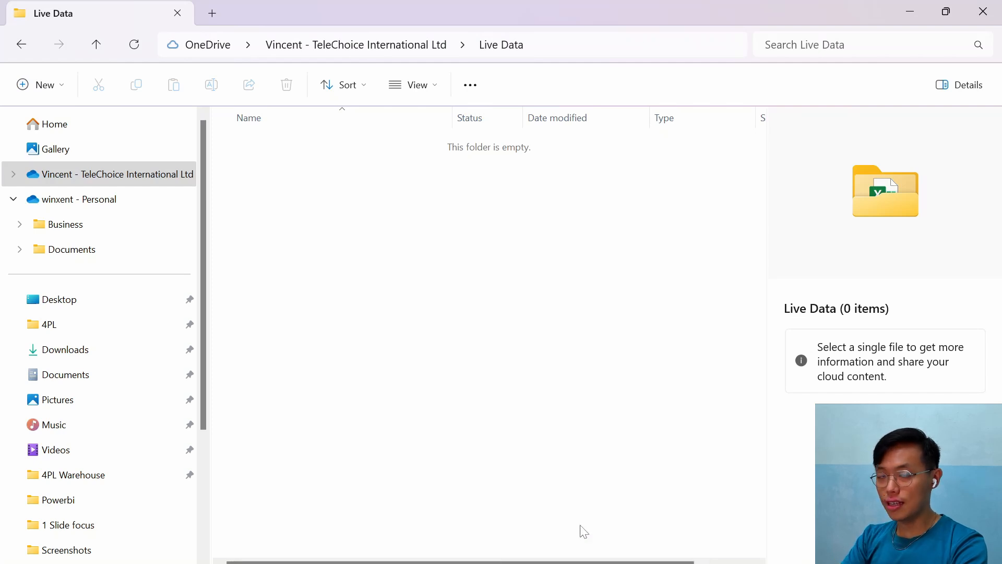
type("Sales.xlsx")
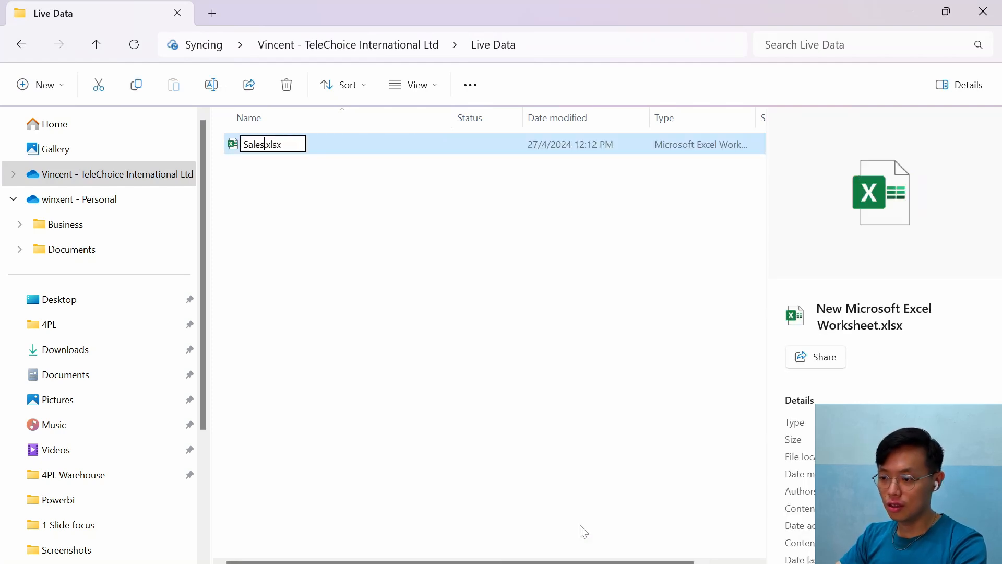
key("Return")
double_click(302, 144)
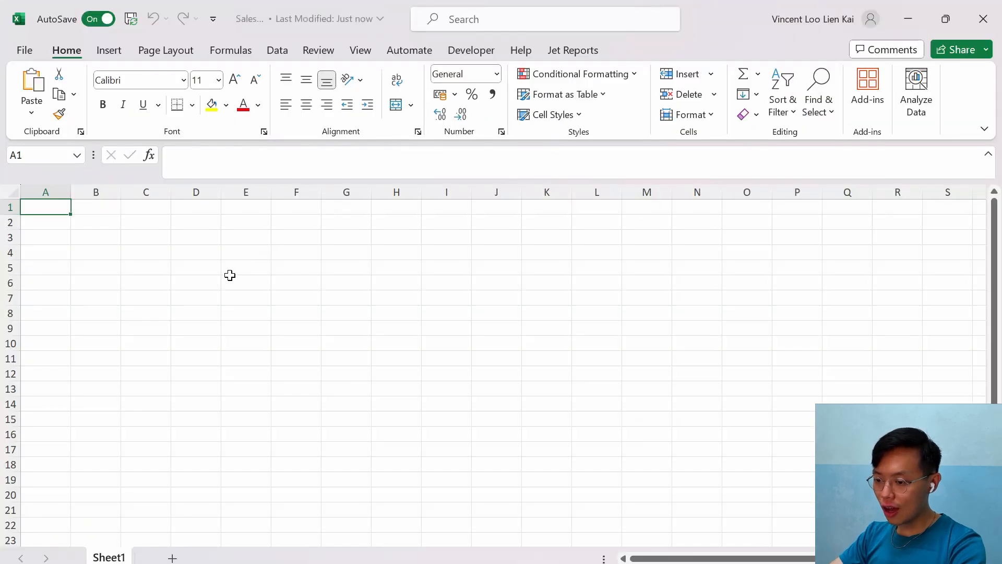
Step: Enter the heading "Sales person" in A1 with two salespeople's first names below it, and fit column A to its contents
left_click(229, 276)
left_click(49, 211)
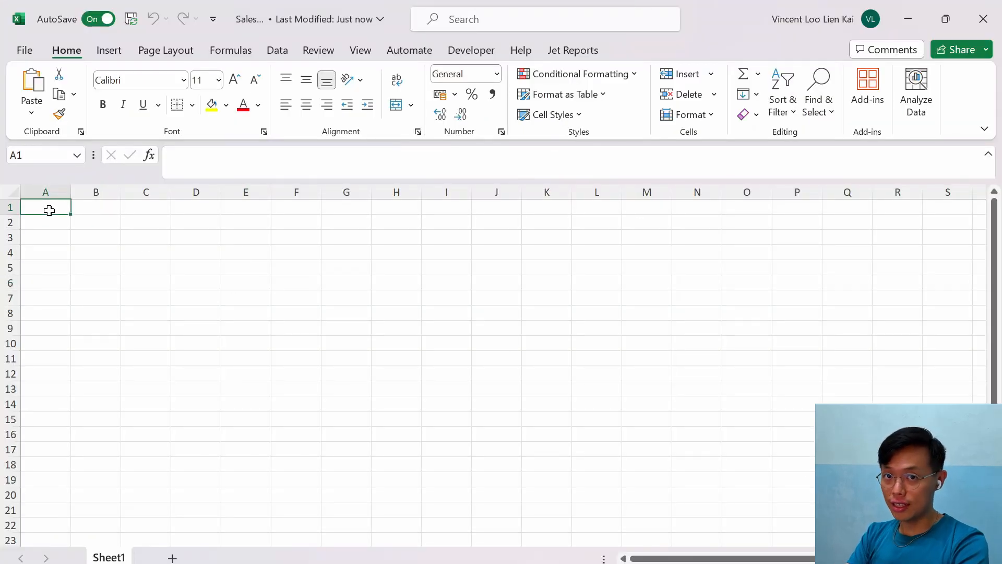
type("Salesperson")
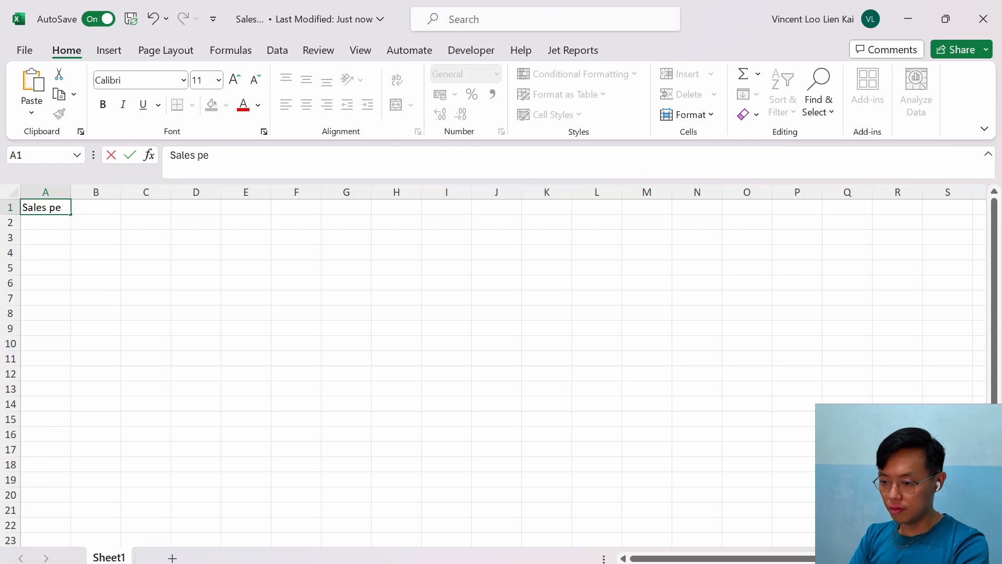
key("Return")
type("Vincent")
key("Return")
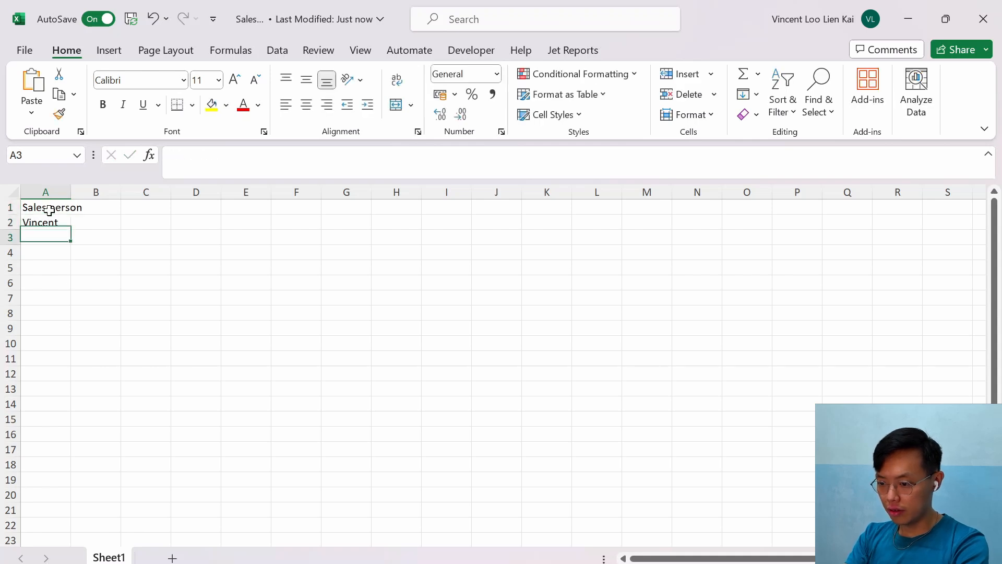
type("Ryan")
key("Return")
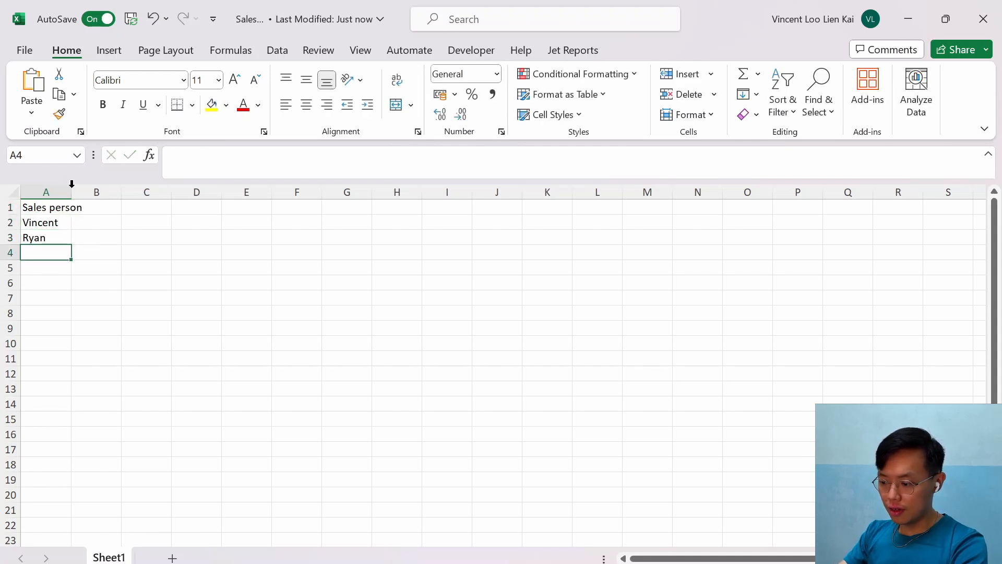
double_click(71, 192)
Step: Enter the heading "Sales amount" in B1 with 100 and 50 below it, and fit column B to its contents
left_click(107, 207)
type("Sales")
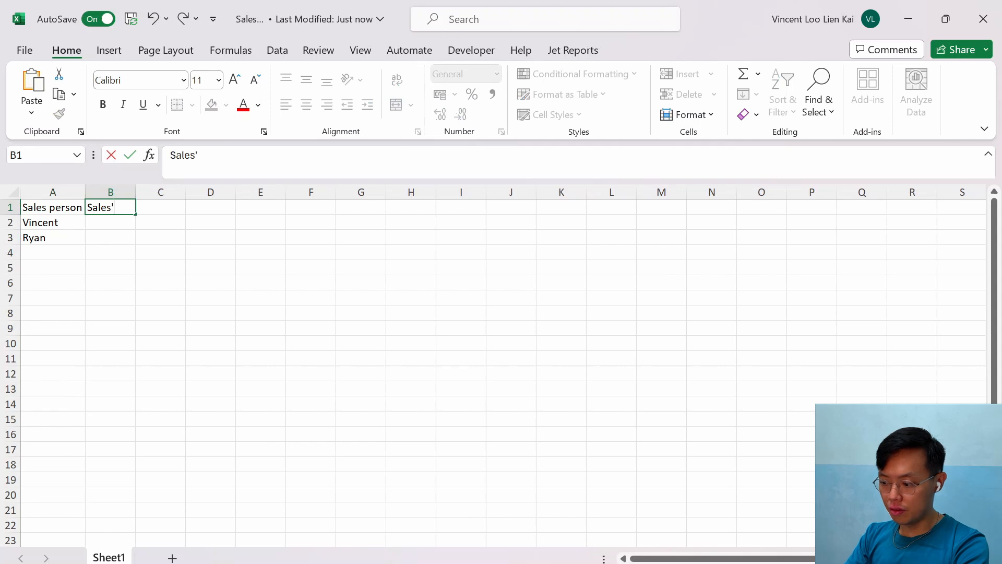
type(" amount")
key("Return")
type("100")
key("Return")
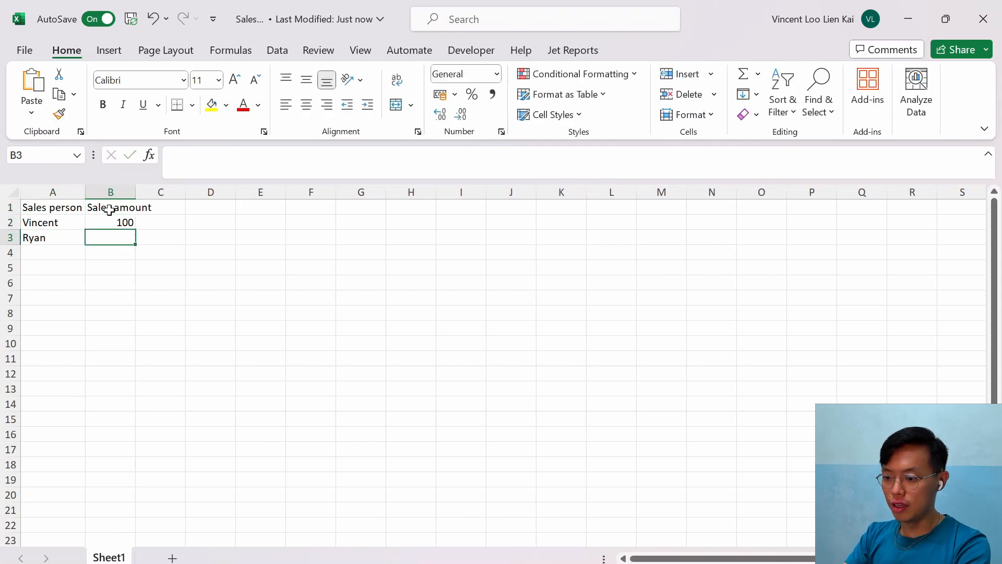
type("50")
key("Return")
double_click(135, 192)
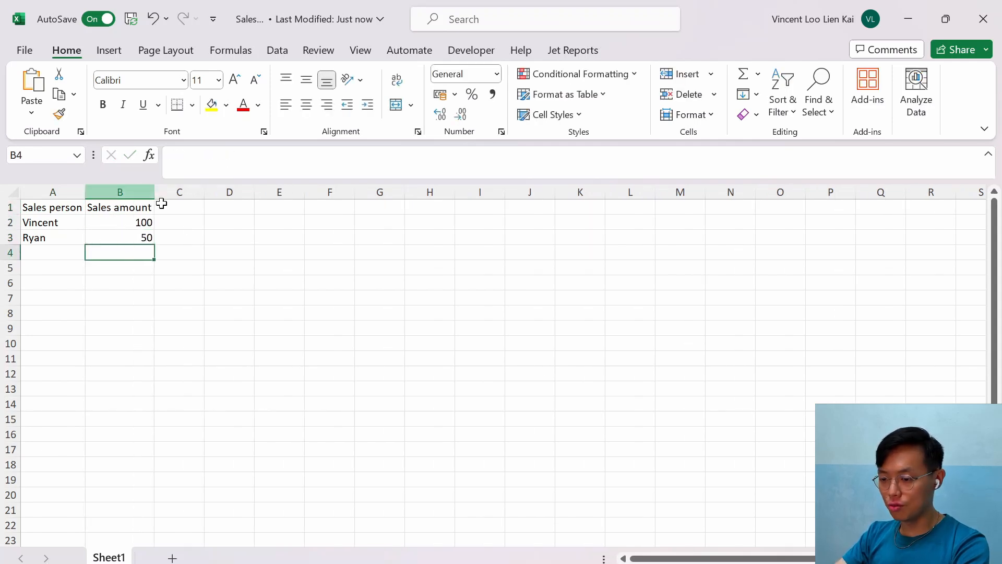
left_click(207, 255)
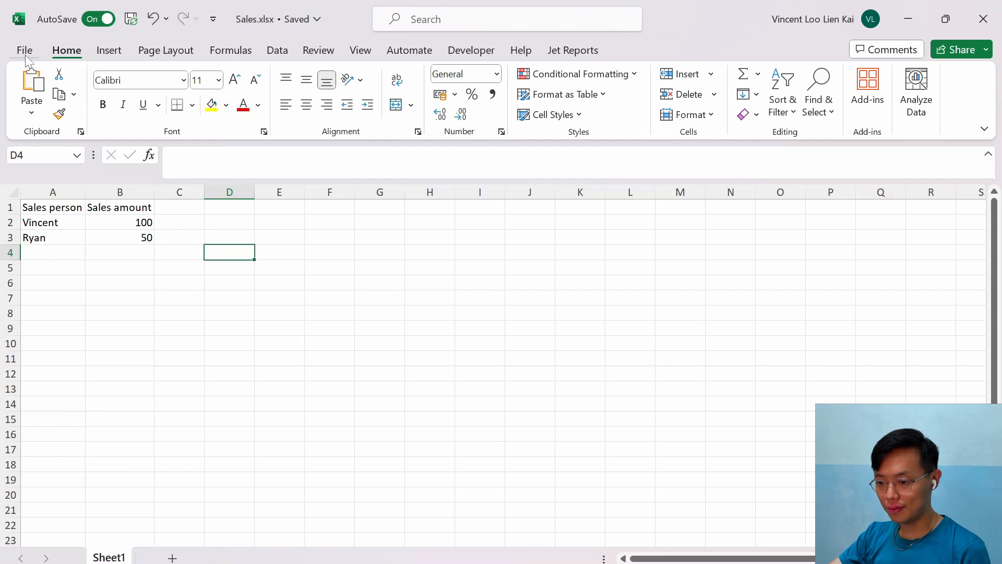
Step: Copy the Sales workbook's OneDrive path from its file information
left_click(25, 52)
left_click(56, 228)
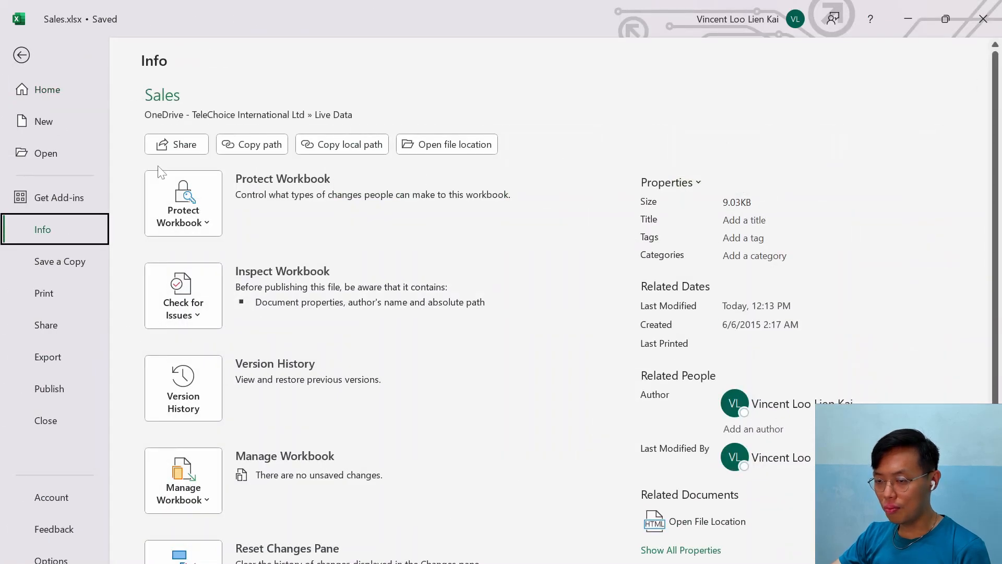
left_click(255, 145)
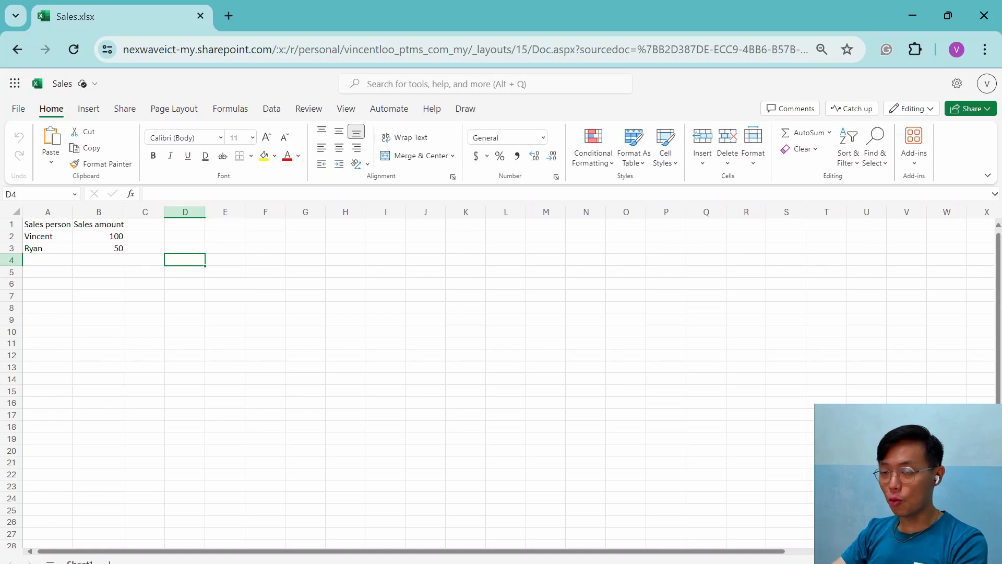
Step: Switch to Power BI Desktop and connect to the copied workbook path as a web source, removing "?web=1" from the URL
key("alt+Tab")
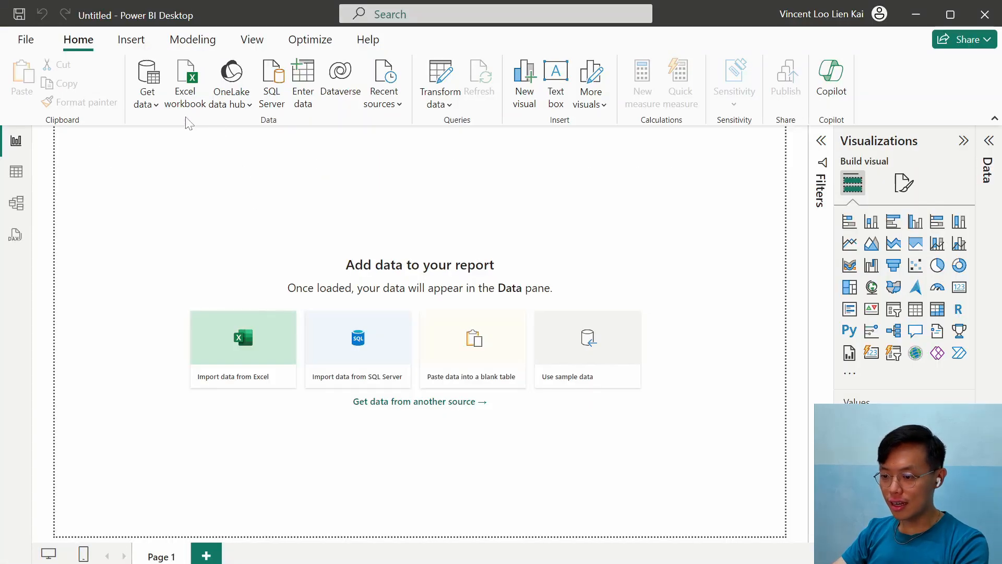
left_click(151, 106)
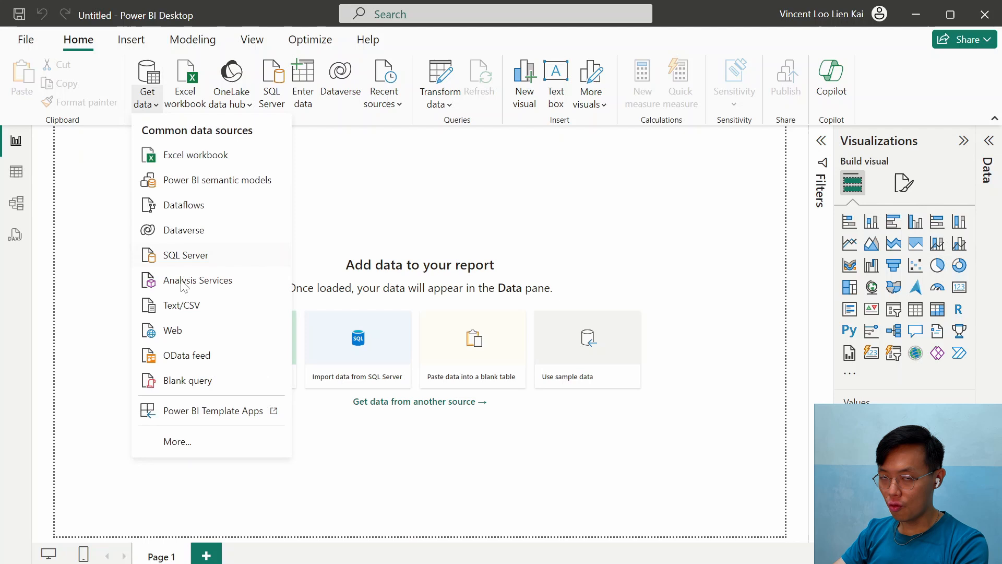
left_click(176, 331)
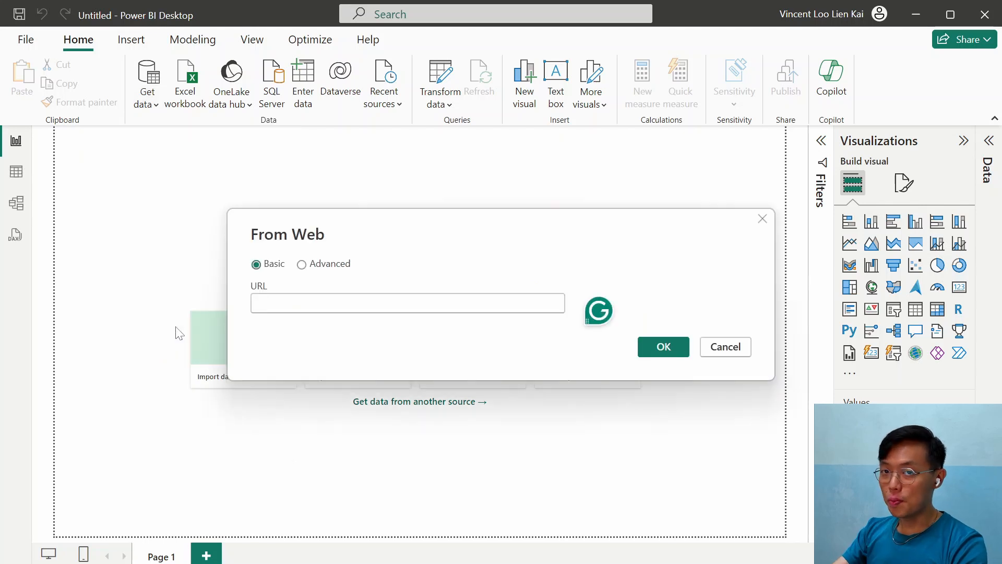
key("ctrl+v")
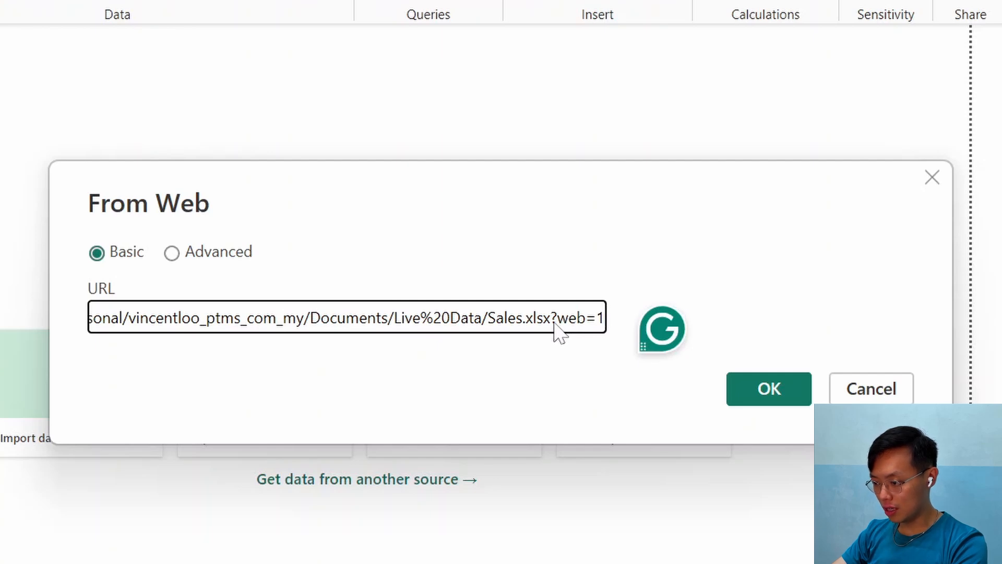
left_click_drag(552, 318, 627, 331)
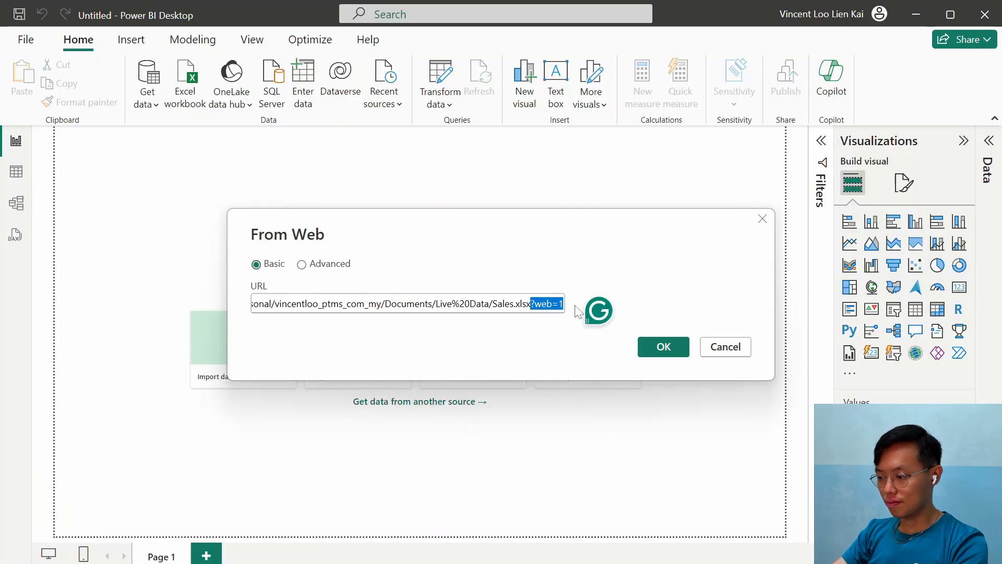
key("BackSpace")
left_click(654, 351)
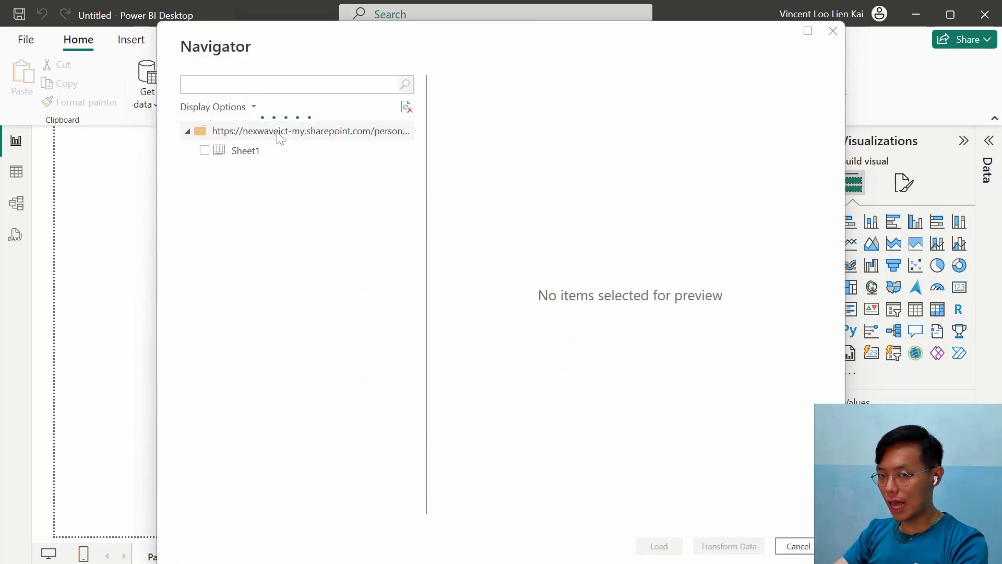
Step: Select Sheet1 of the connected workbook and load it into the report
left_click(257, 156)
left_click(205, 150)
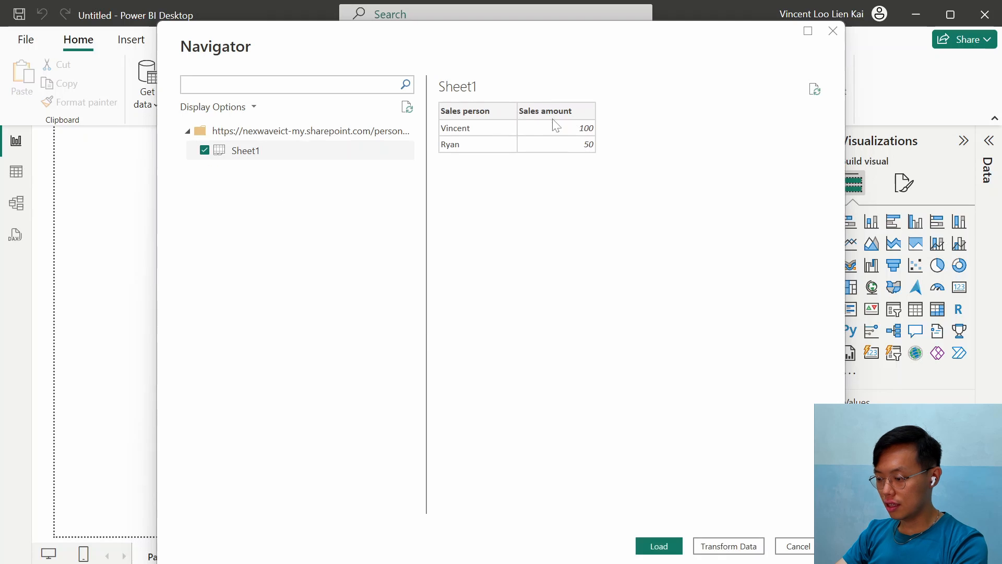
left_click(663, 545)
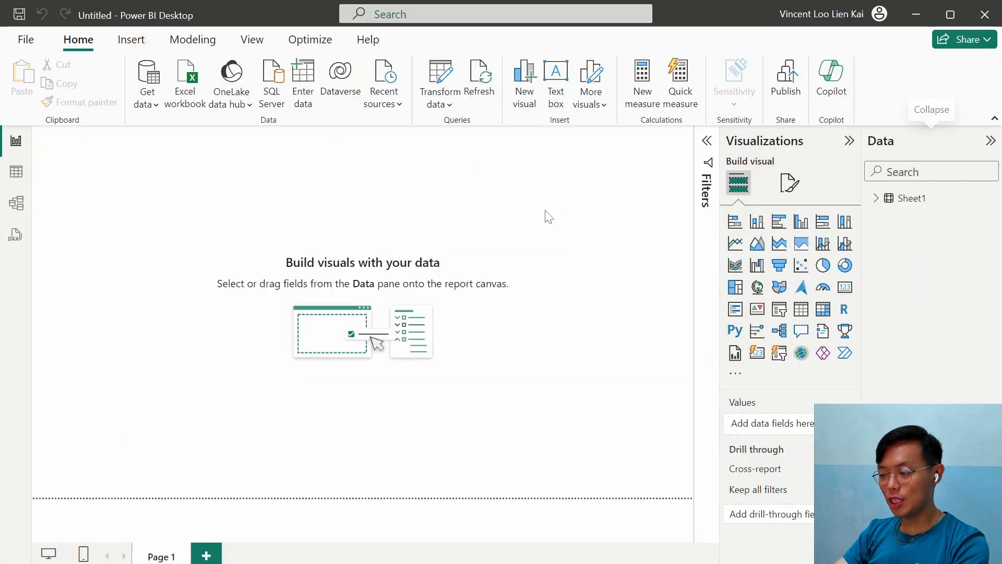
Step: Add a clustered column chart showing Sales amount by Sales person from Sheet1
left_click(801, 222)
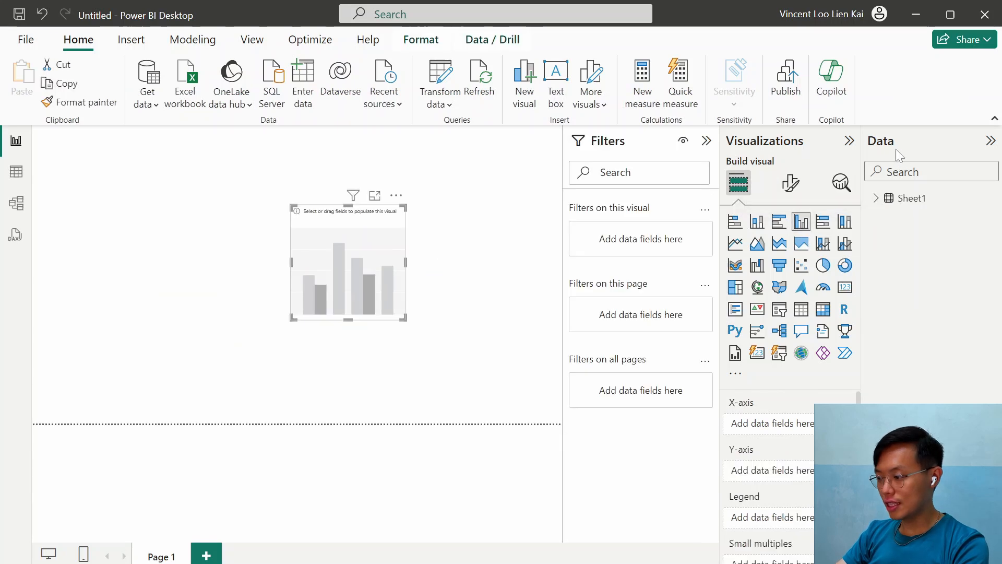
left_click(876, 198)
left_click(900, 216)
left_click(900, 235)
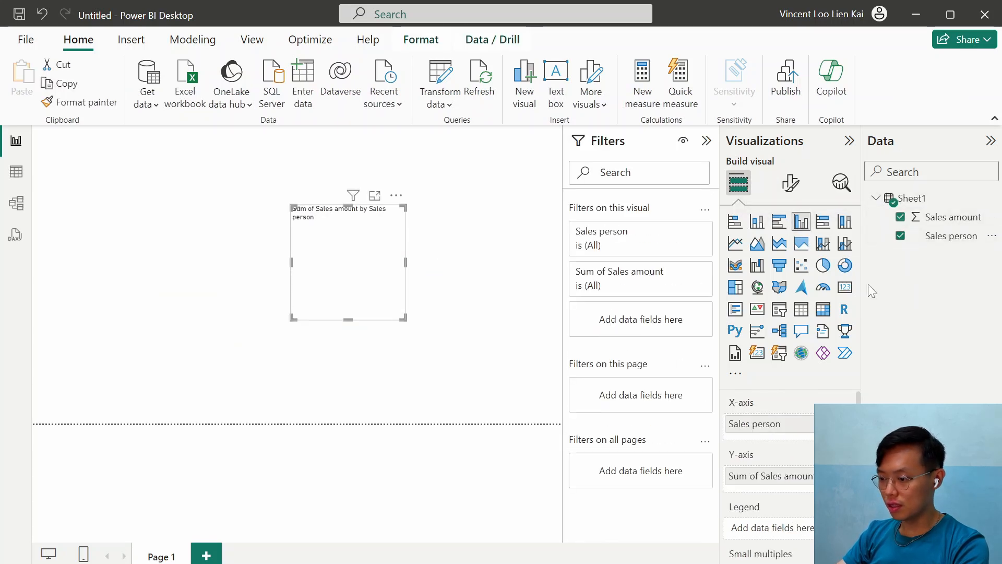
Step: Enlarge the column chart and reposition it on the report page
left_click_drag(402, 318, 459, 339)
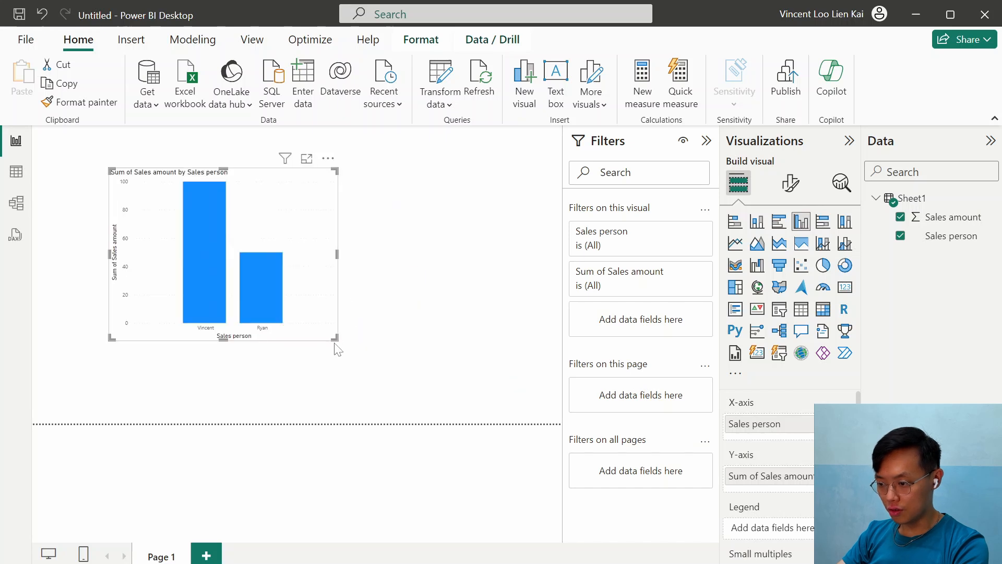
left_click_drag(337, 340, 459, 392)
left_click_drag(389, 320, 424, 318)
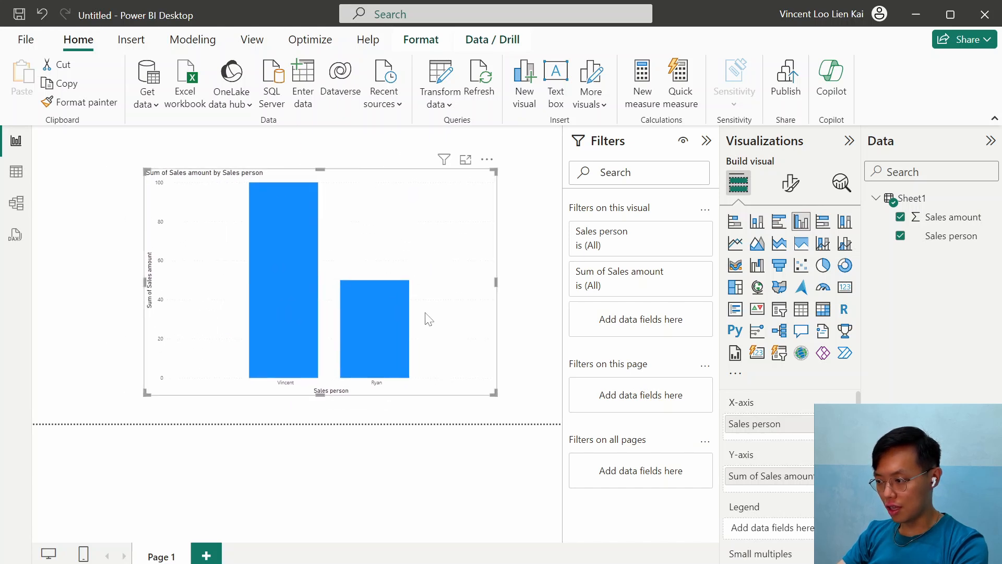
Step: Turn on data labels for the column chart and fine-tune its size and position on the page
left_click(790, 183)
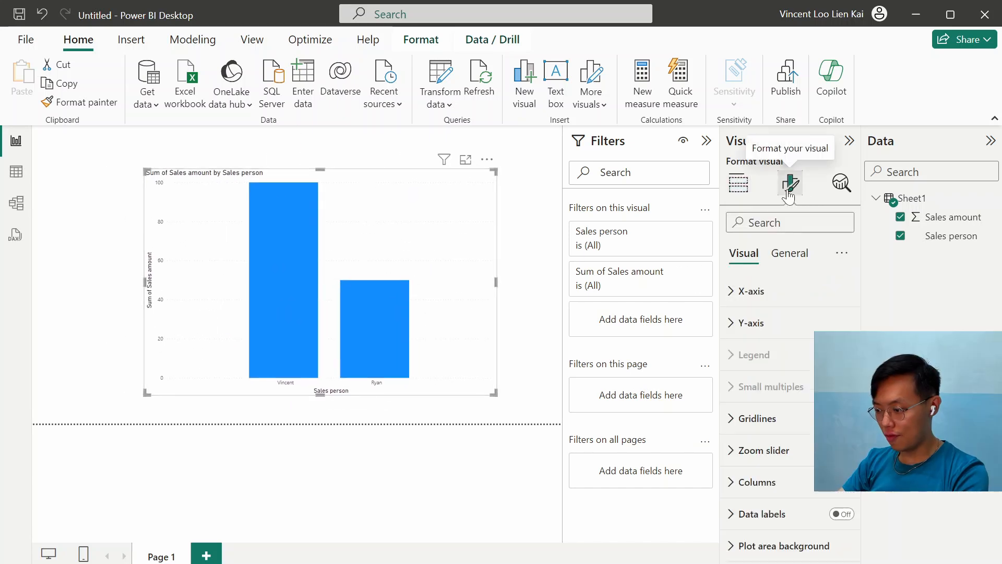
left_click(841, 514)
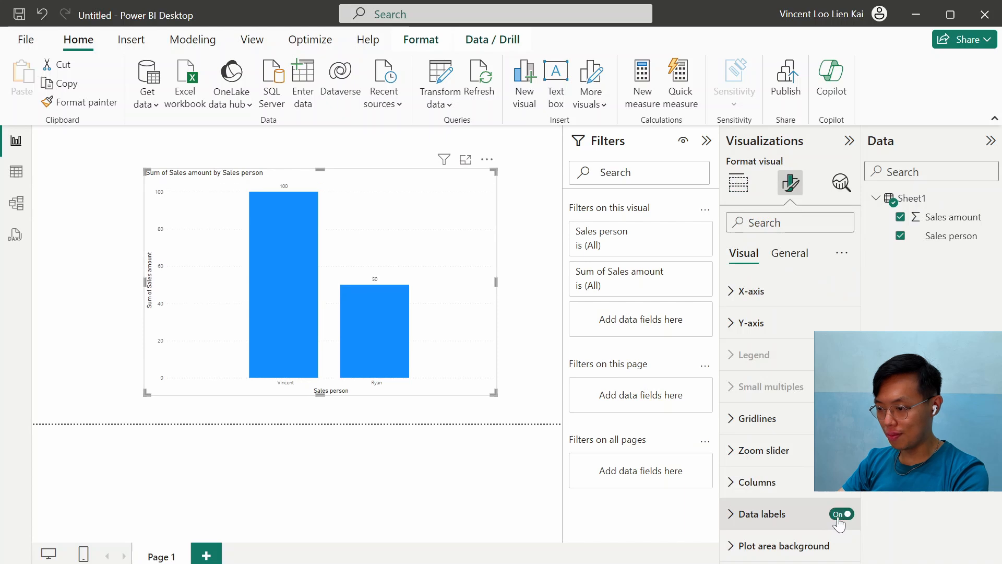
left_click_drag(426, 228, 418, 218)
left_click_drag(487, 386, 461, 417)
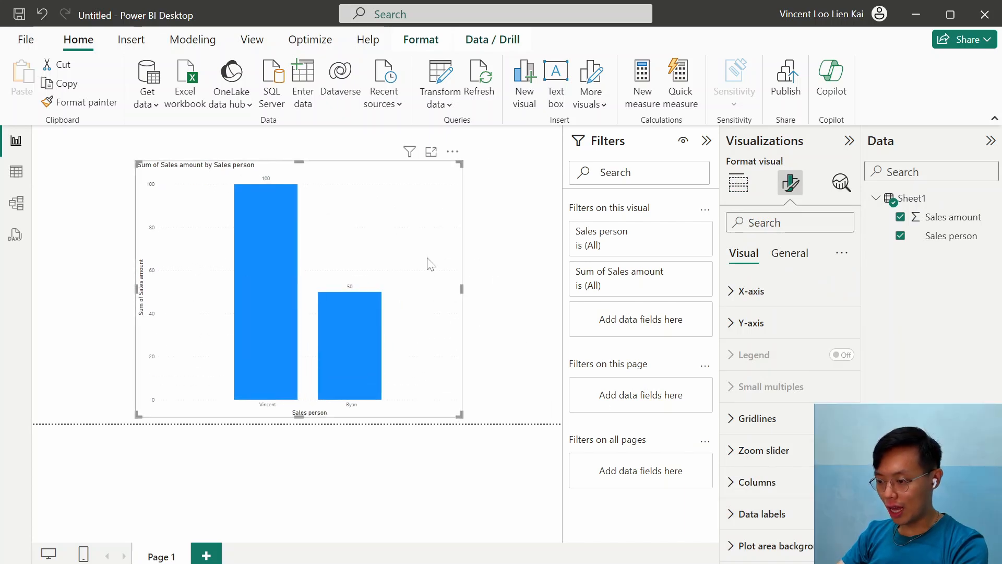
left_click_drag(426, 257, 432, 266)
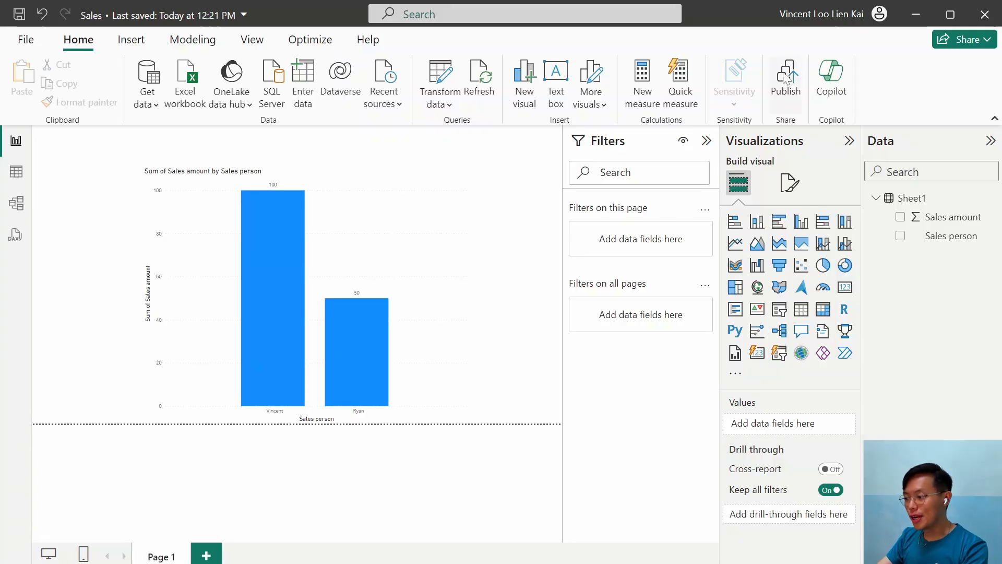
Step: Publish the Sales report to Power BI and open the published Sales.pbix report in the browser
left_click(786, 77)
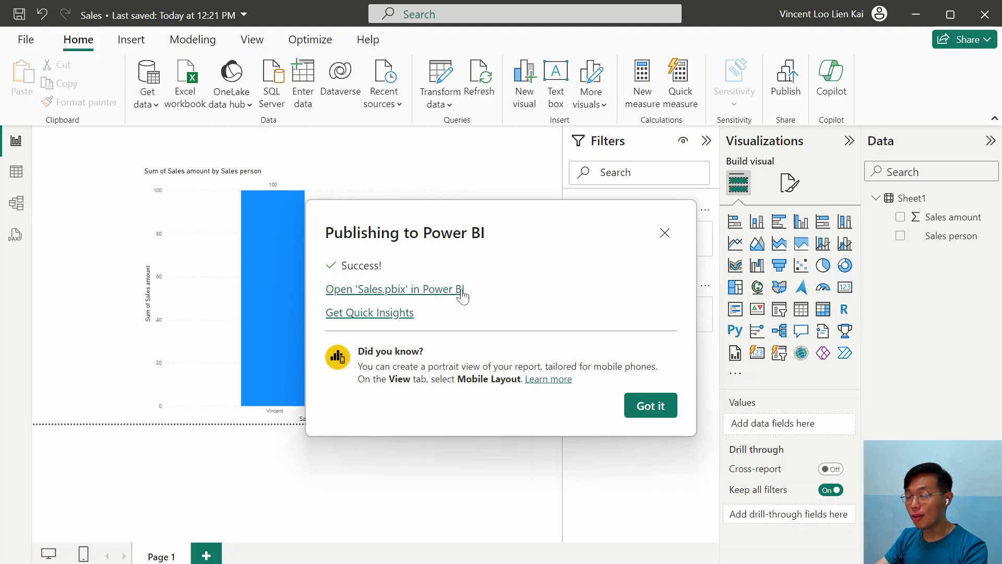
left_click(453, 290)
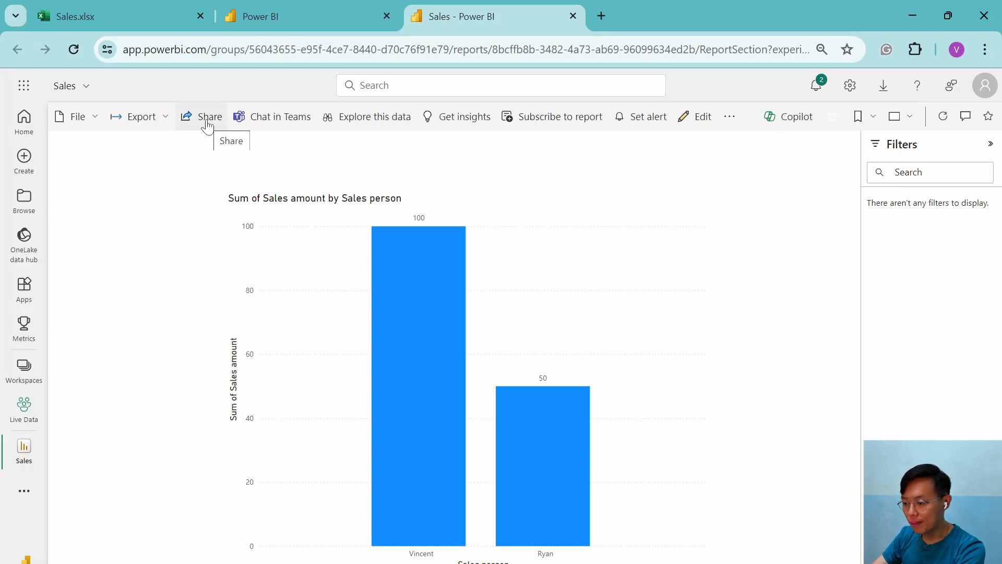
Step: Create a public Publish to web link for the Sales report, copy it and open it in a new browser tab
left_click(91, 126)
mouse_move(134, 253)
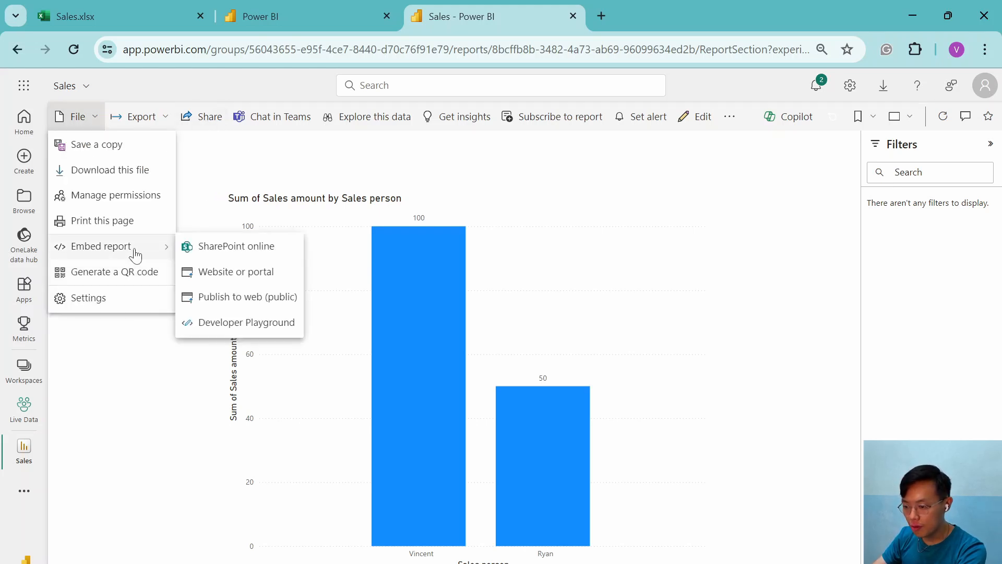
left_click(250, 305)
left_click(590, 425)
left_click(585, 449)
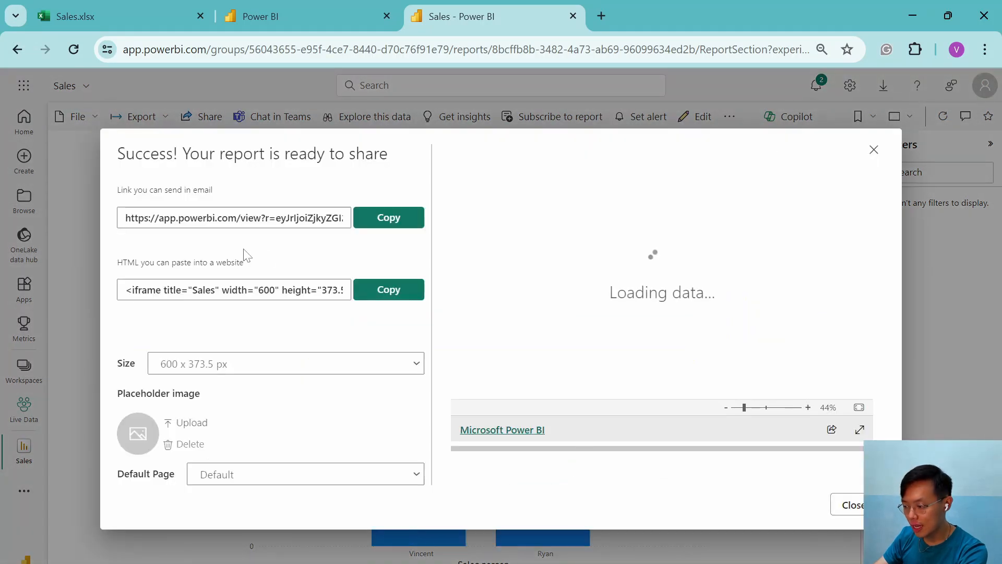
left_click(389, 218)
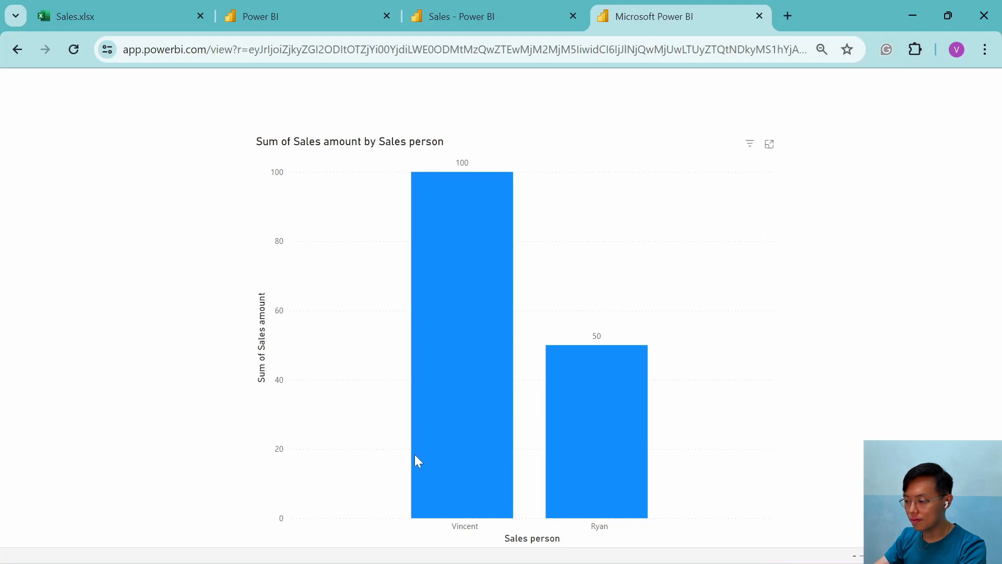
mouse_move(443, 414)
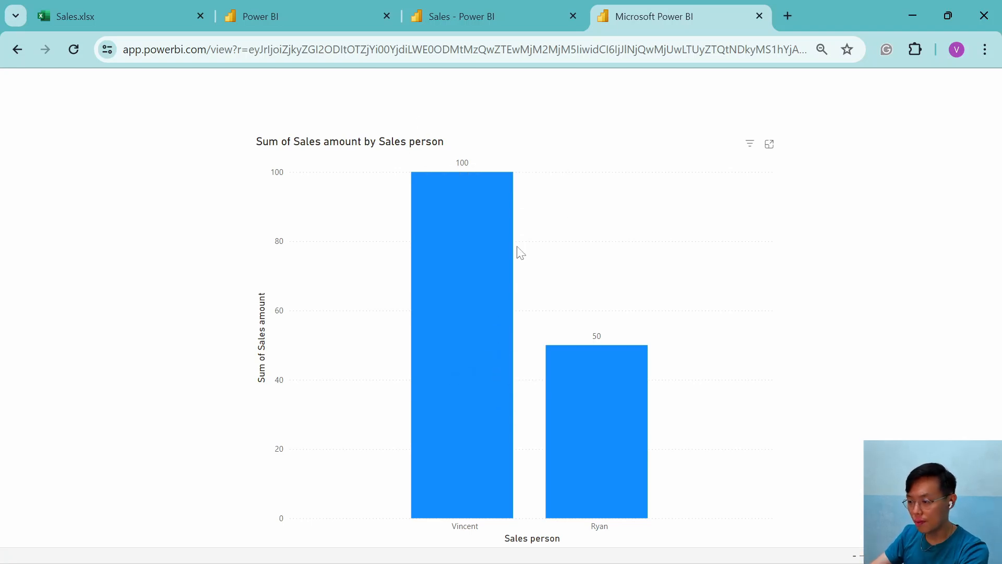
Step: Return to the Sales report in Power BI, open the Live Data workspace and try to refresh the Sales semantic model
left_click(481, 13)
left_click(871, 151)
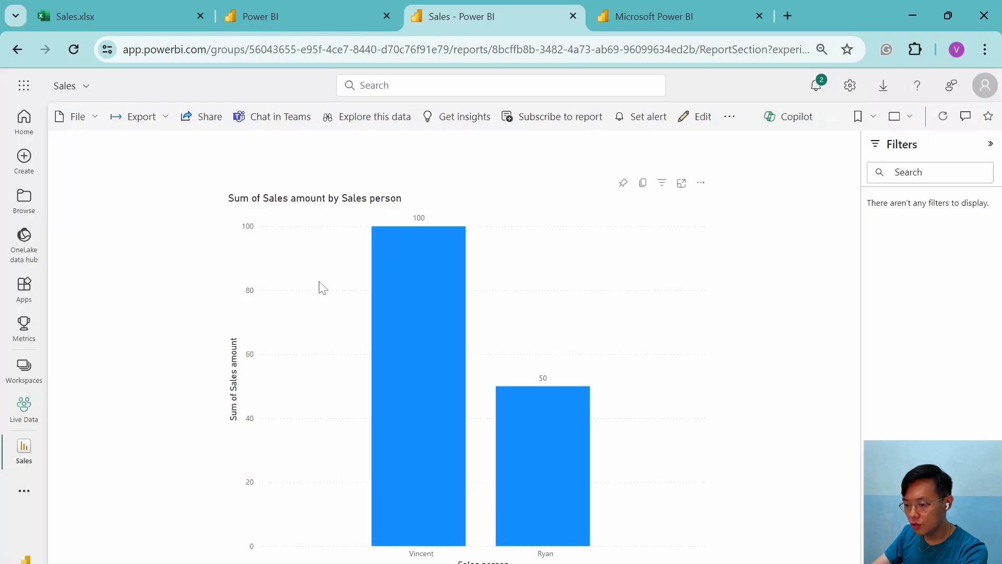
left_click(36, 380)
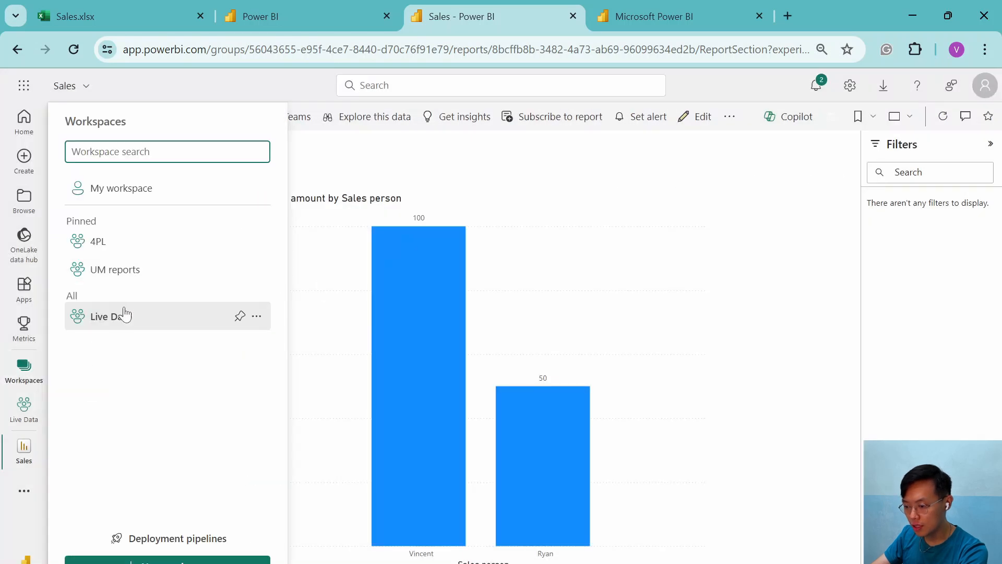
left_click(121, 315)
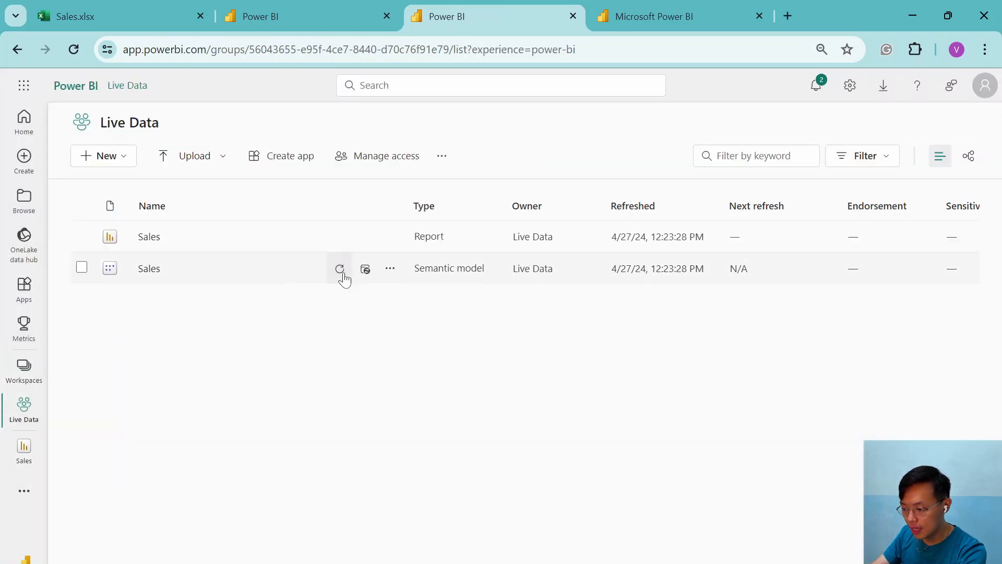
left_click(339, 268)
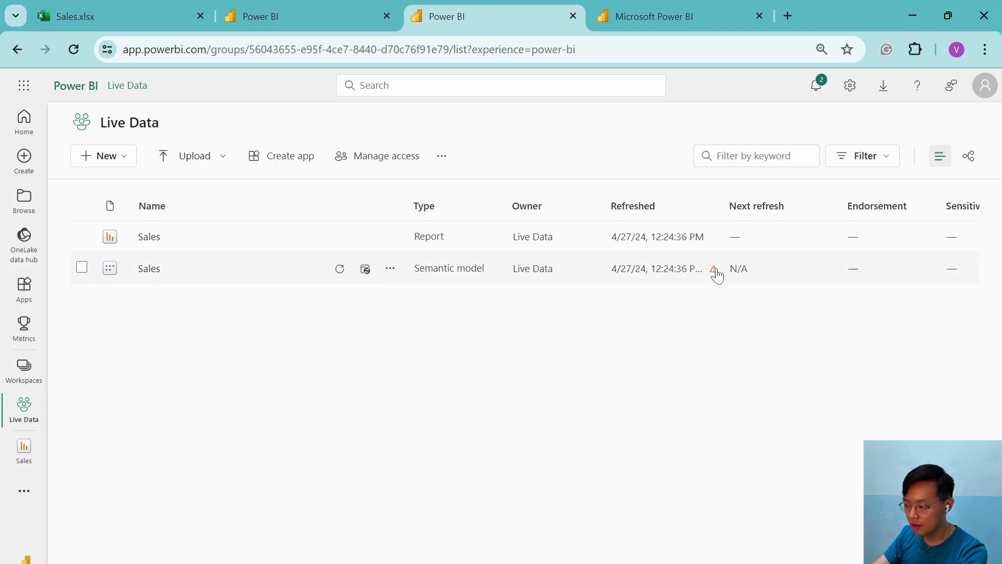
mouse_move(713, 270)
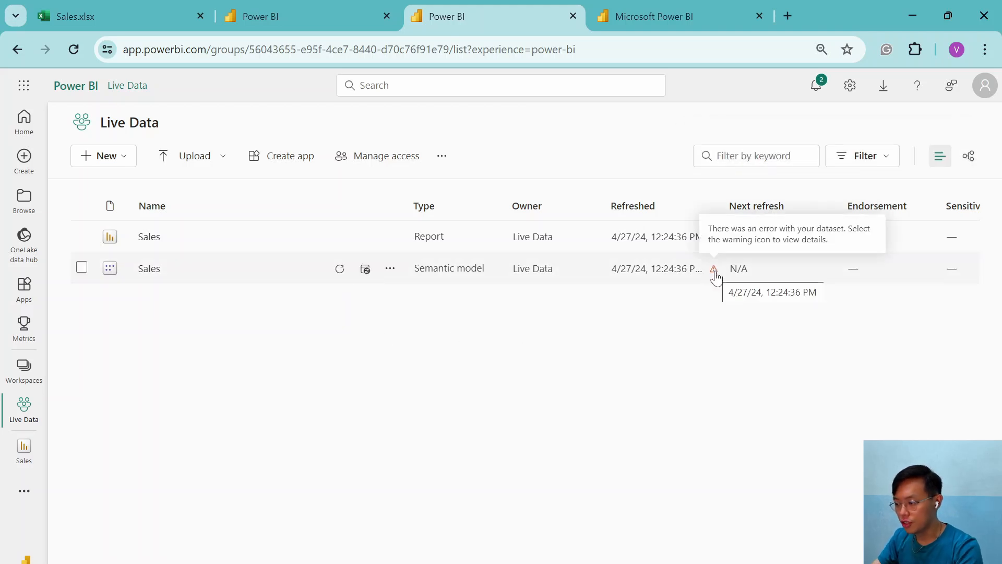
Step: In the Sales semantic model's settings, edit the Web data source credentials to OAuth2, sign in with the existing account, and close the settings page
left_click(390, 269)
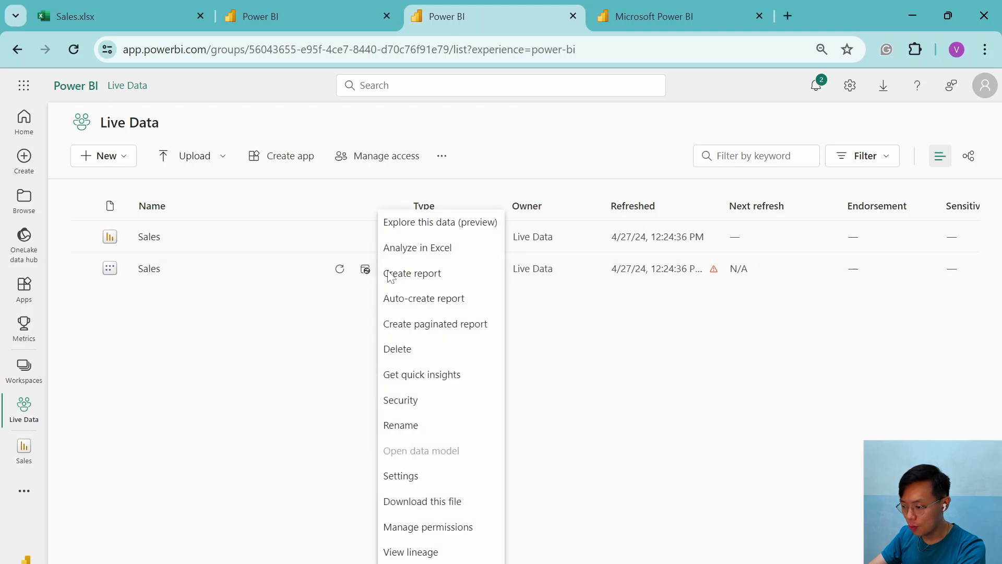
left_click(415, 479)
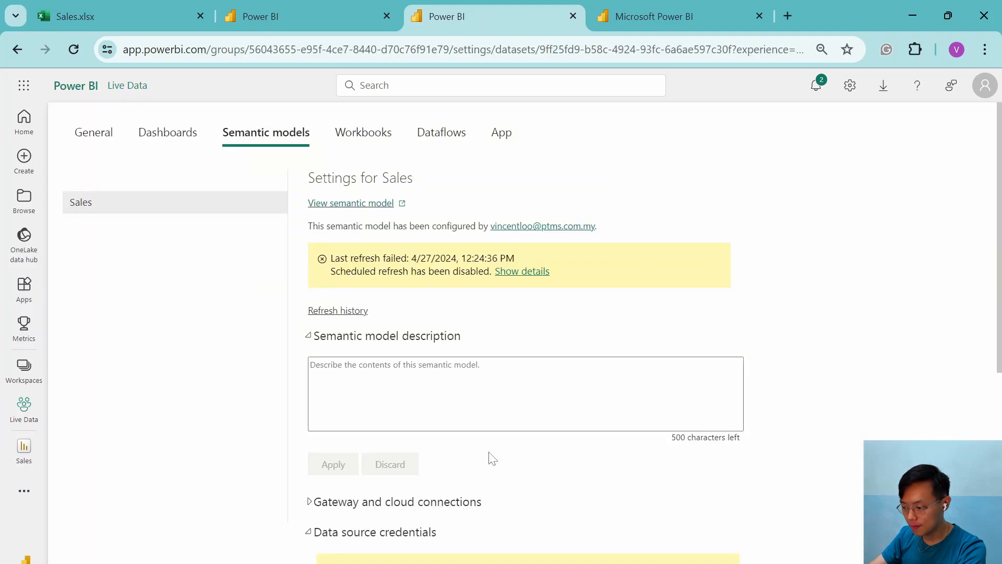
scroll(541, 406, "down", 3)
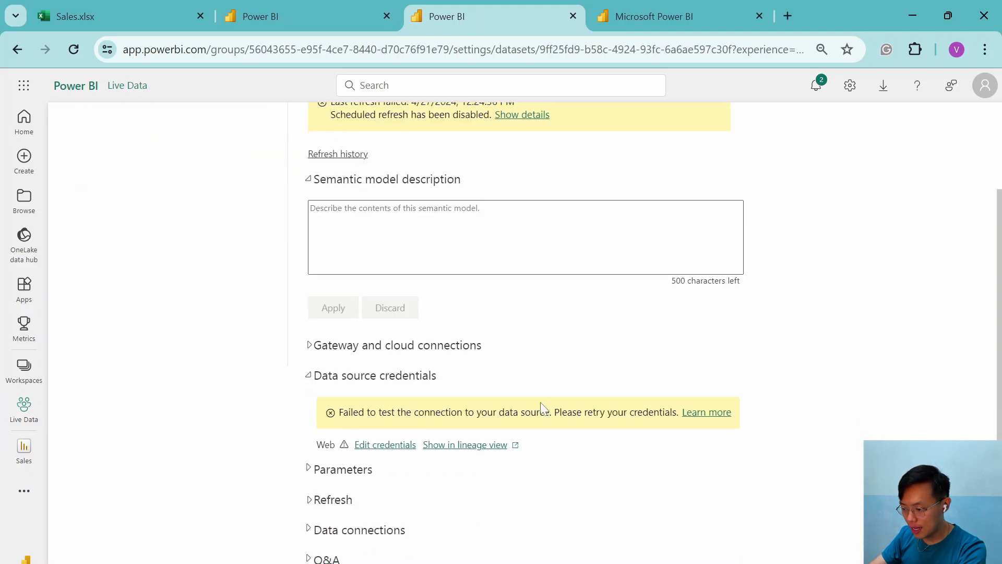
left_click(394, 445)
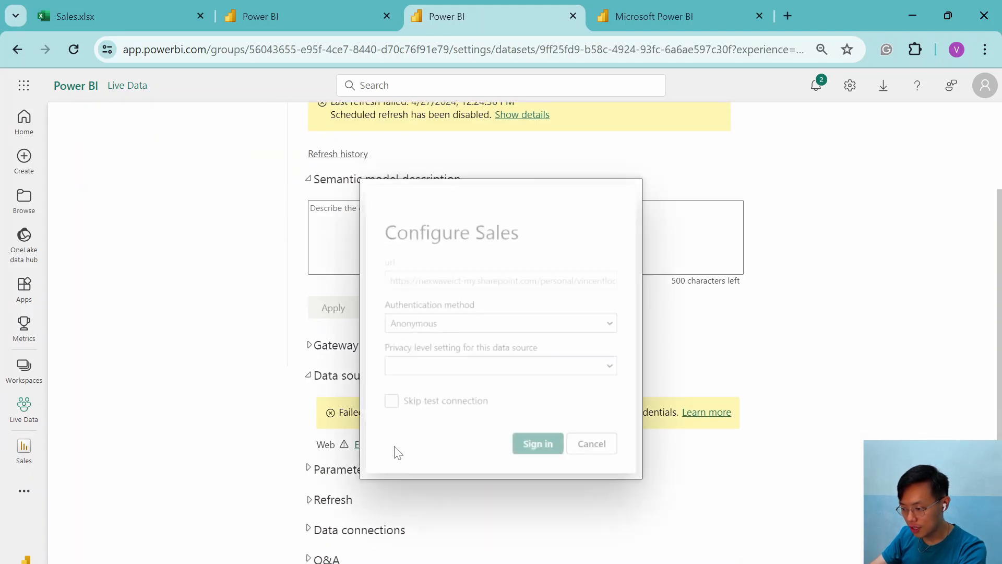
left_click(502, 322)
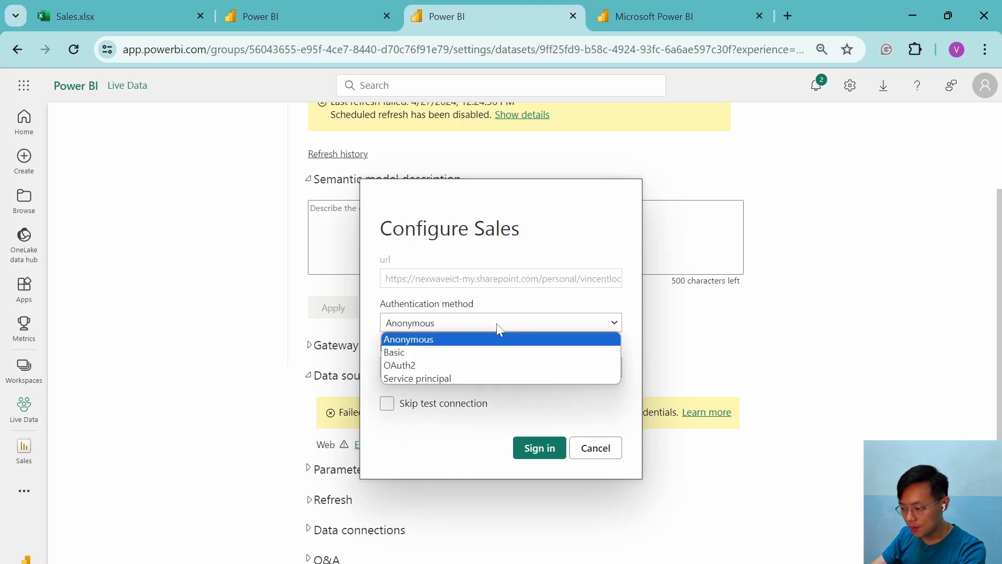
left_click(417, 365)
left_click(537, 446)
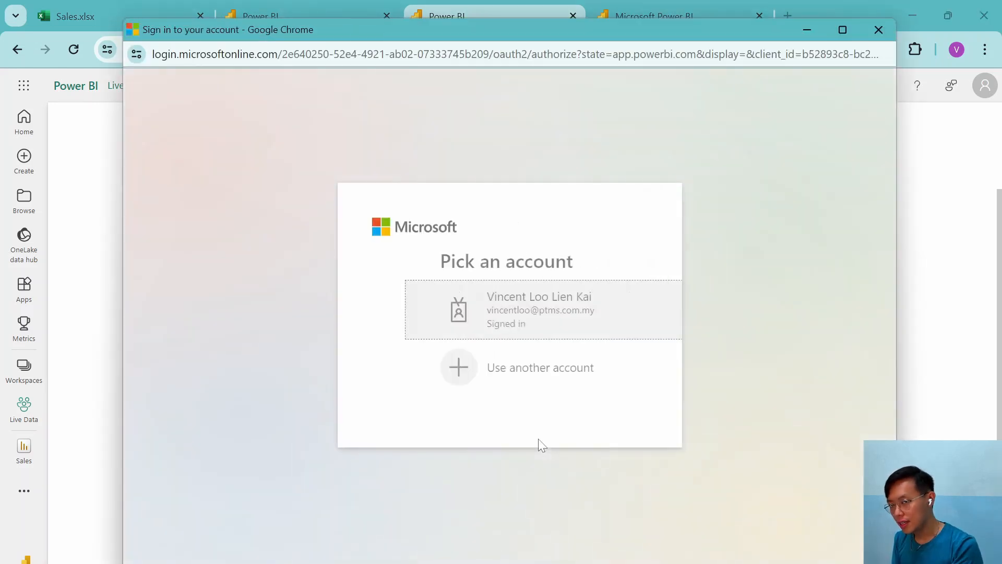
left_click(515, 309)
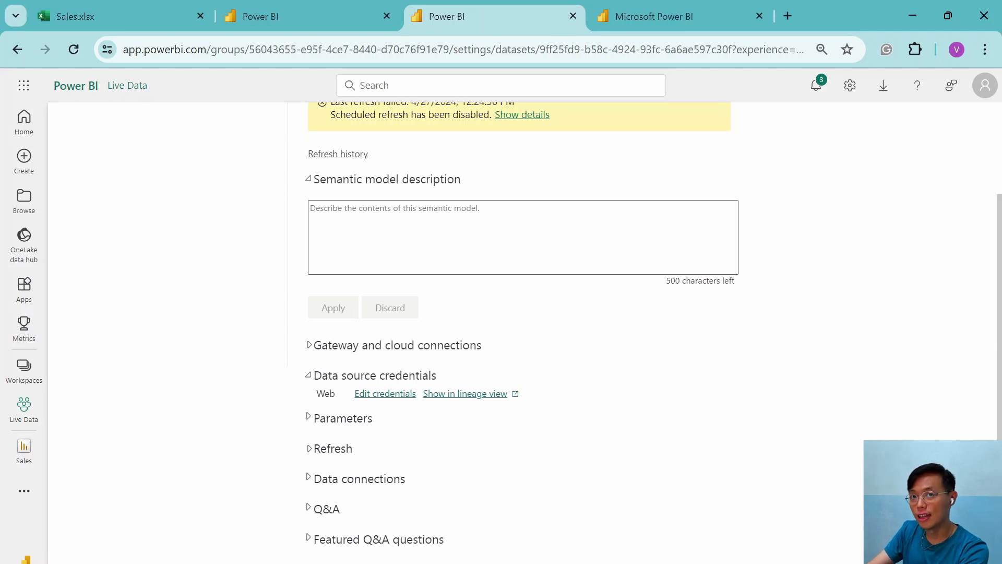
key("ctrl+w")
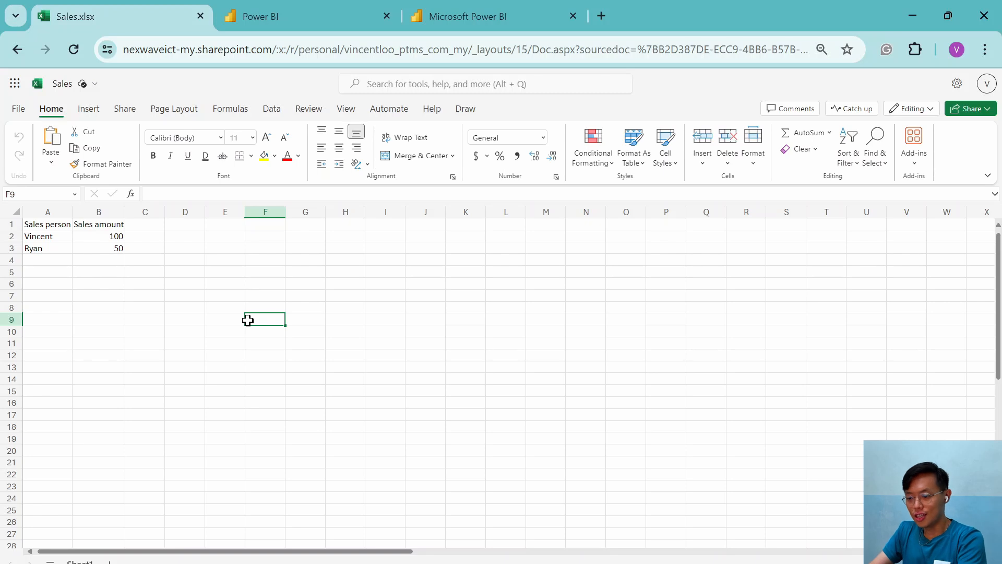
Step: In the Sales.xlsx workbook, set the sales amounts in B2 to 120 and B3 to 200, and reload the workbook
left_click(169, 296)
scroll(180, 306, "up", 3)
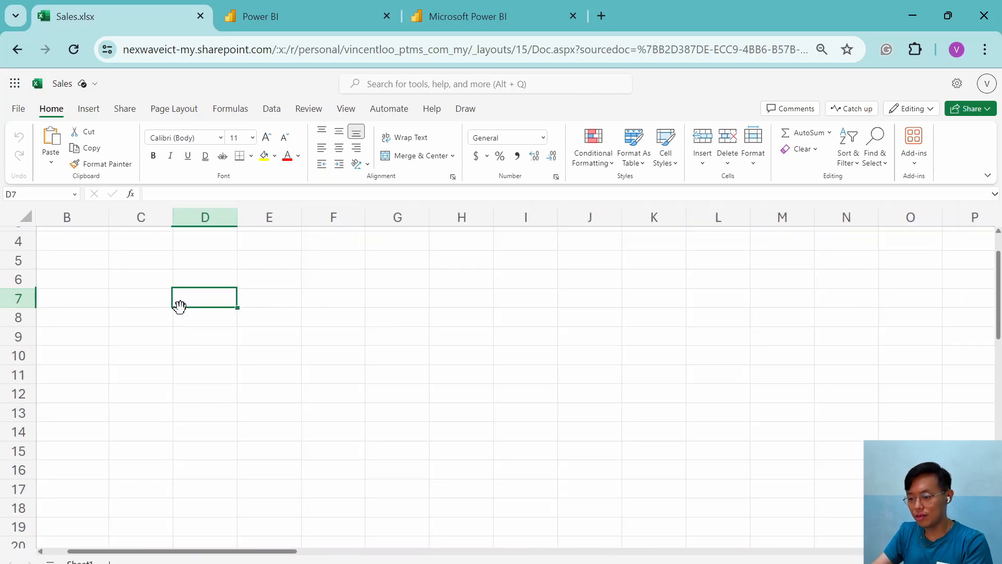
scroll(180, 306, "up", 1)
scroll(222, 316, "up", 1)
left_click(217, 269)
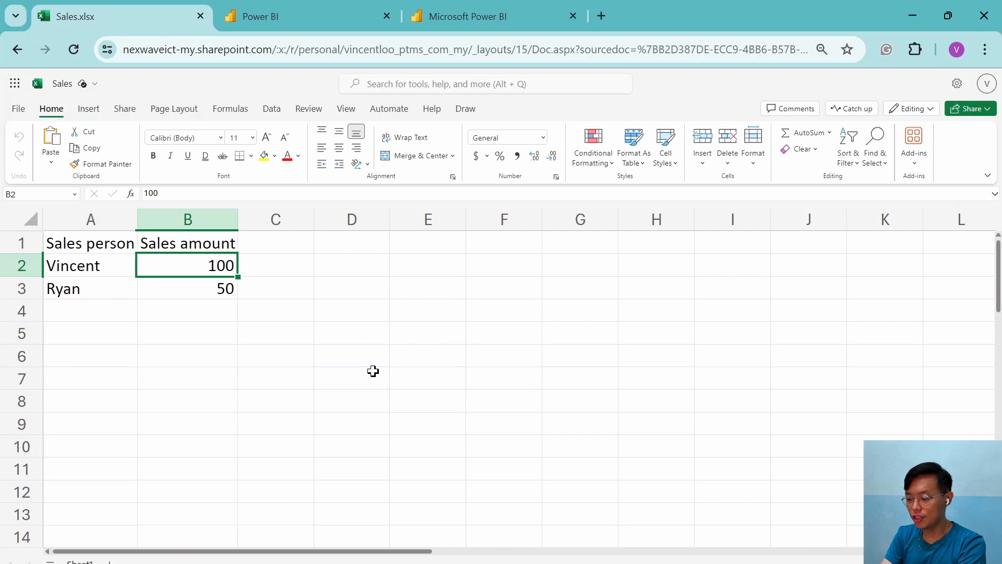
type("120")
key("Return")
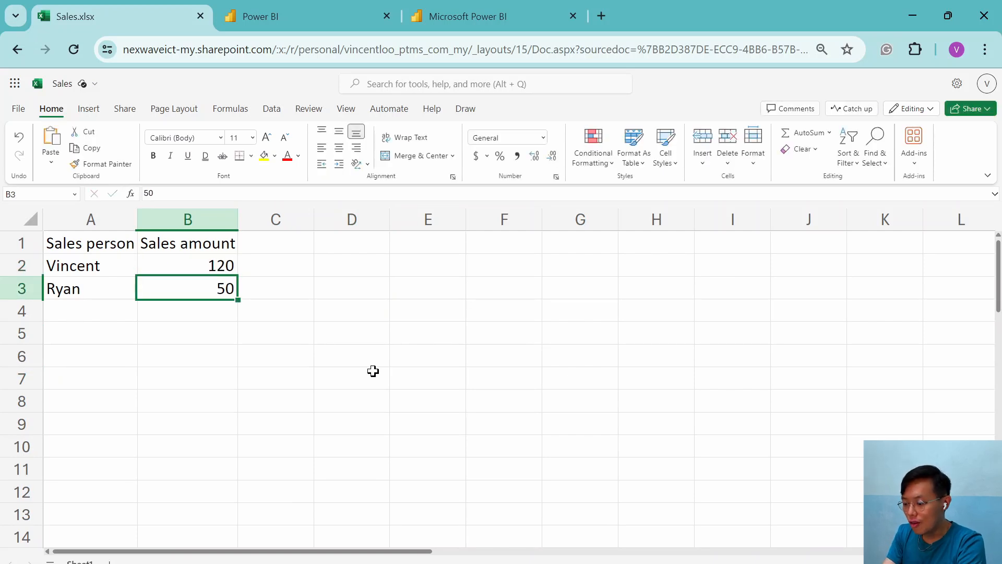
type("200")
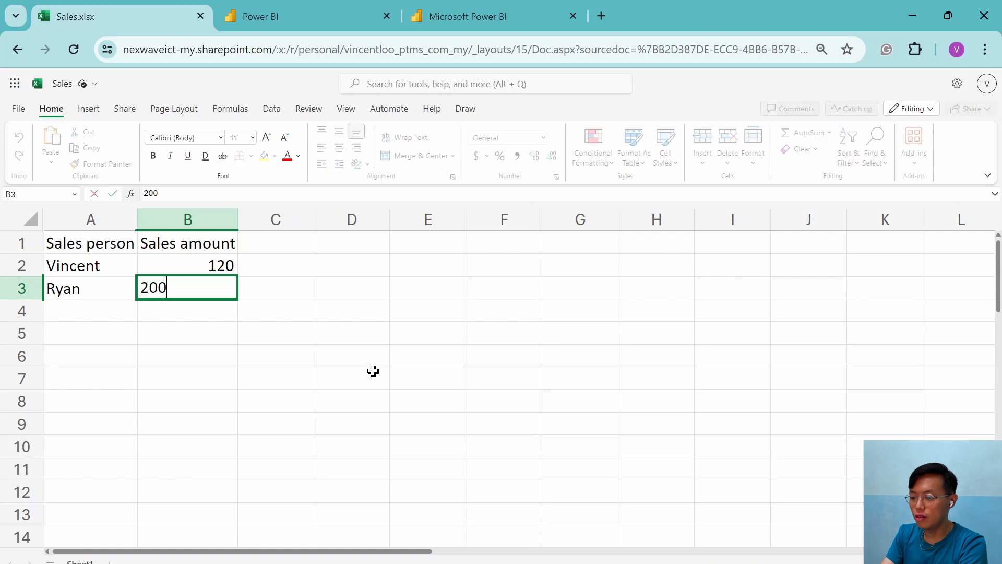
key("Return")
left_click(373, 371)
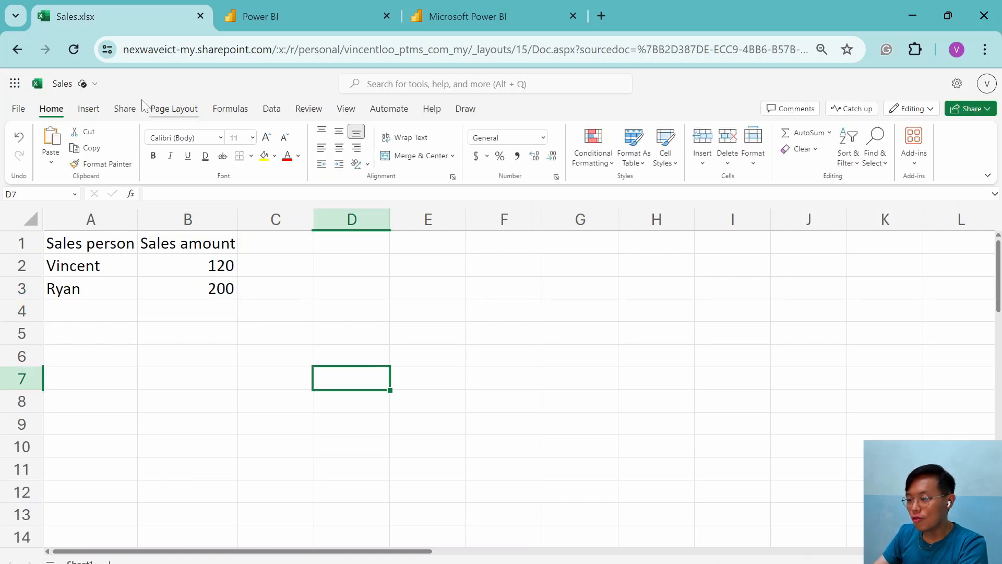
left_click(80, 51)
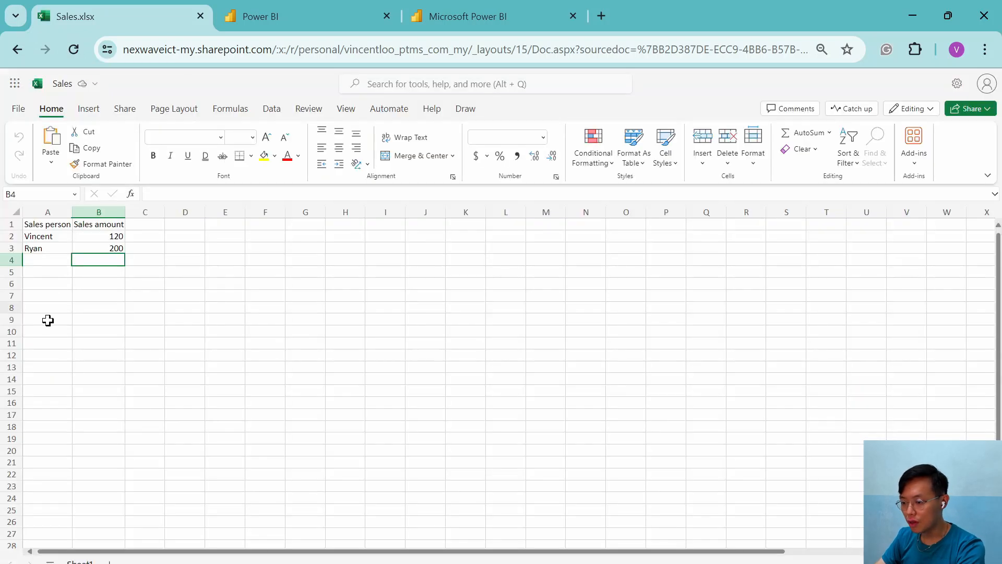
Step: Refresh the Sales semantic model in the Live Data workspace and reload the public report page
left_click(271, 6)
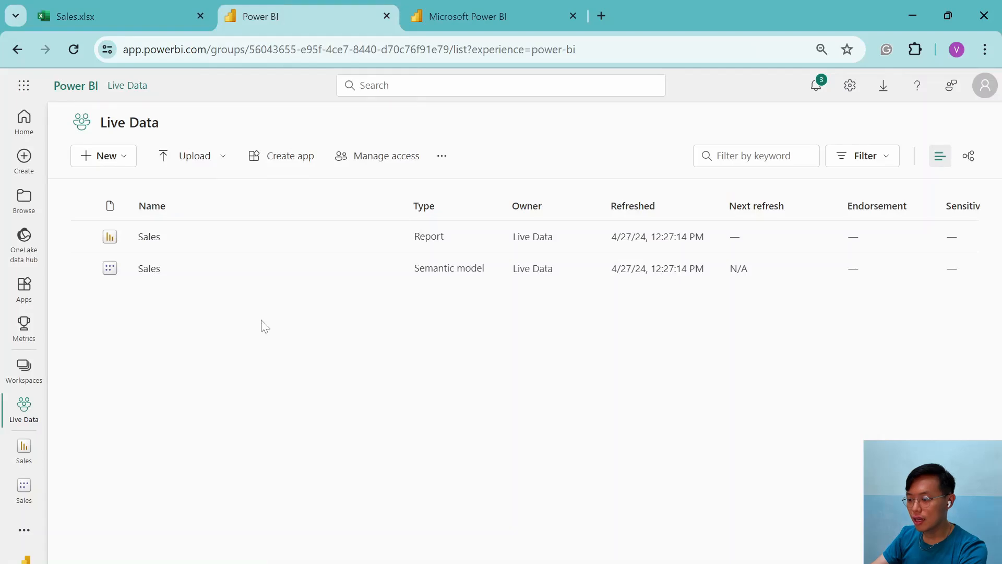
mouse_move(348, 275)
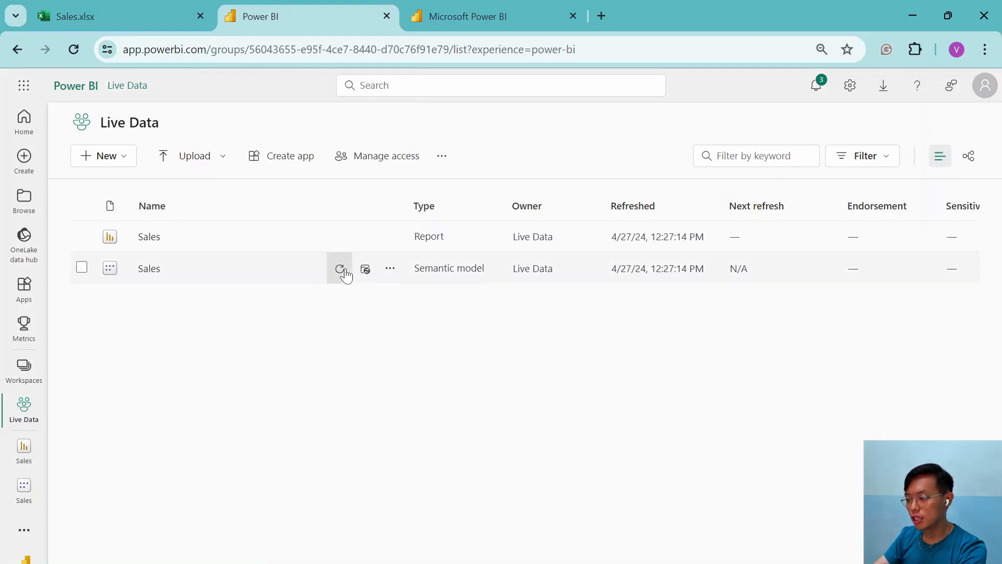
left_click(344, 273)
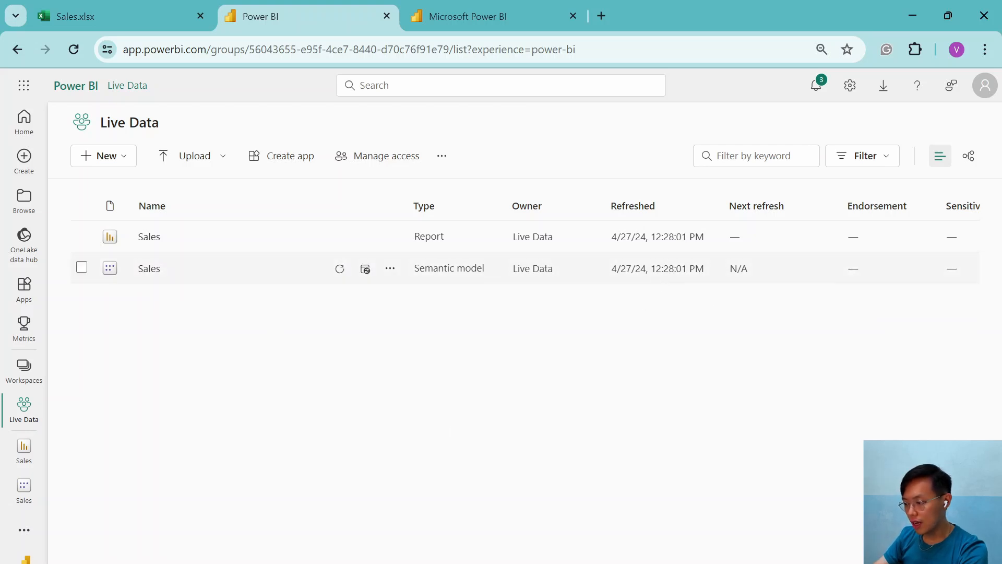
left_click(474, 10)
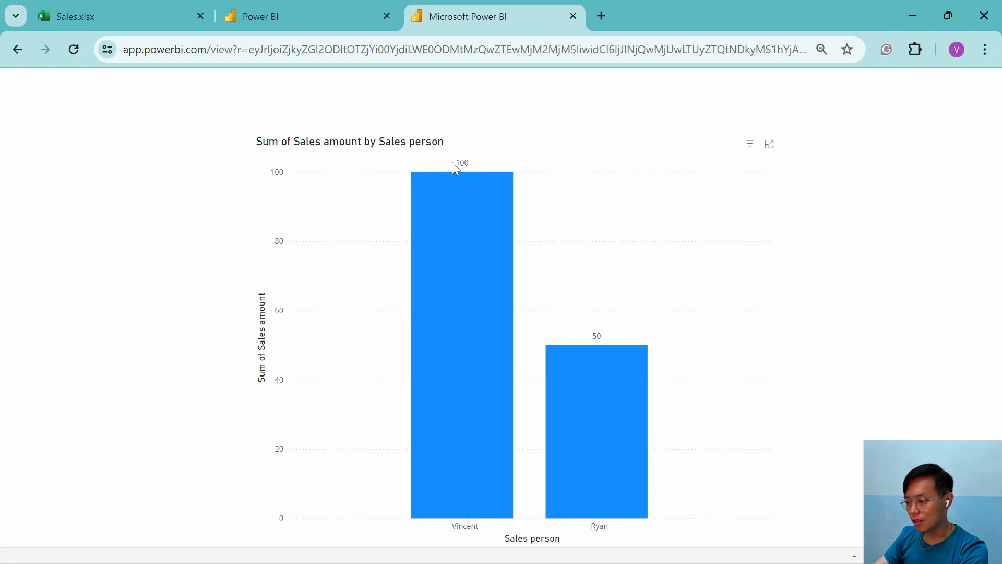
left_click(72, 49)
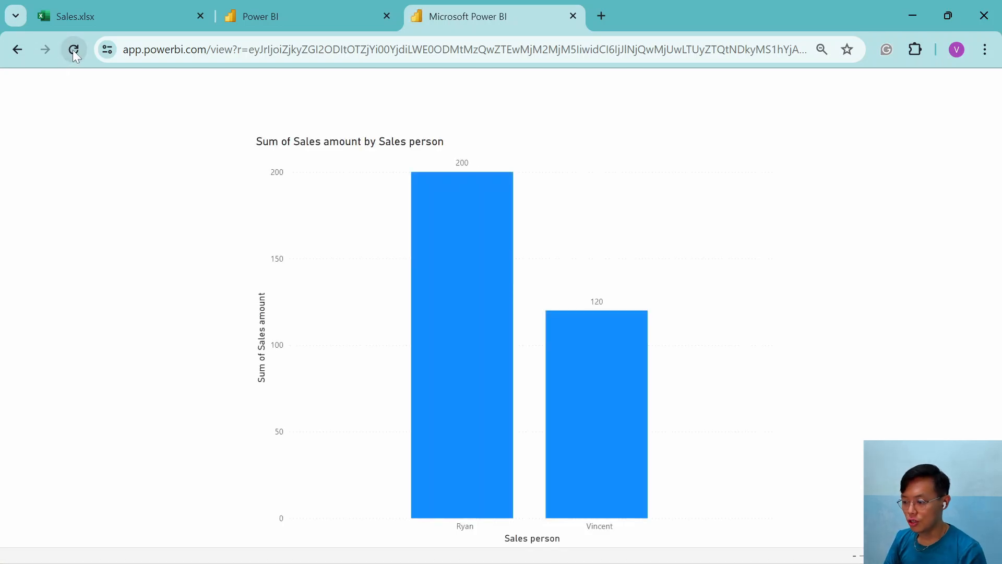